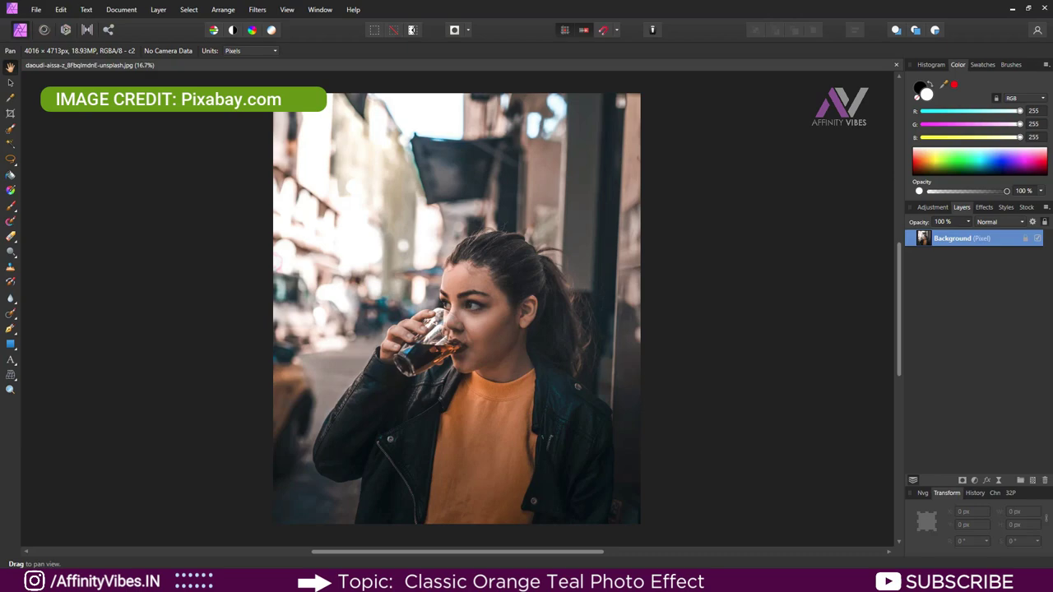
- Crop away the upper part of the photo, leaving an area of about 4016 × 3449 px
{"action": "left_click", "coordinate": [10, 113]}
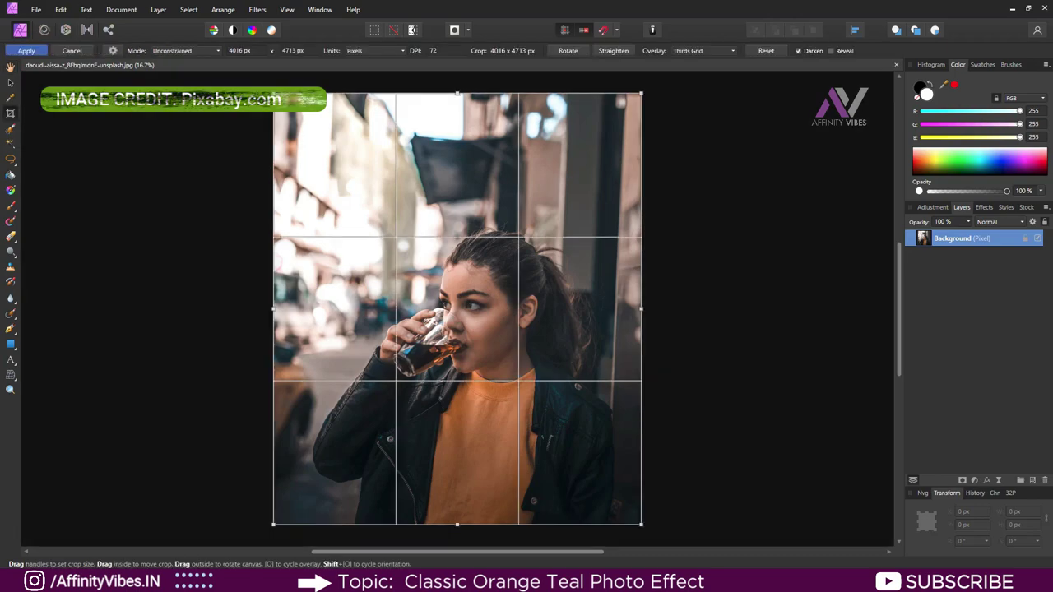
{"action": "left_click_drag", "start_coordinate": [457, 93], "coordinate": [458, 208]}
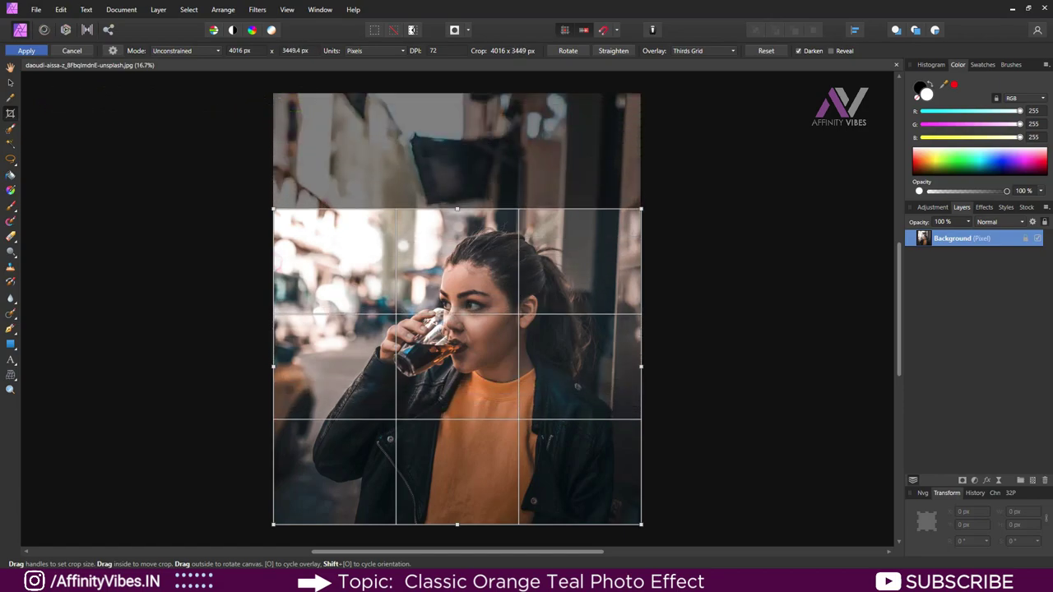
{"action": "double_click", "coordinate": [10, 68]}
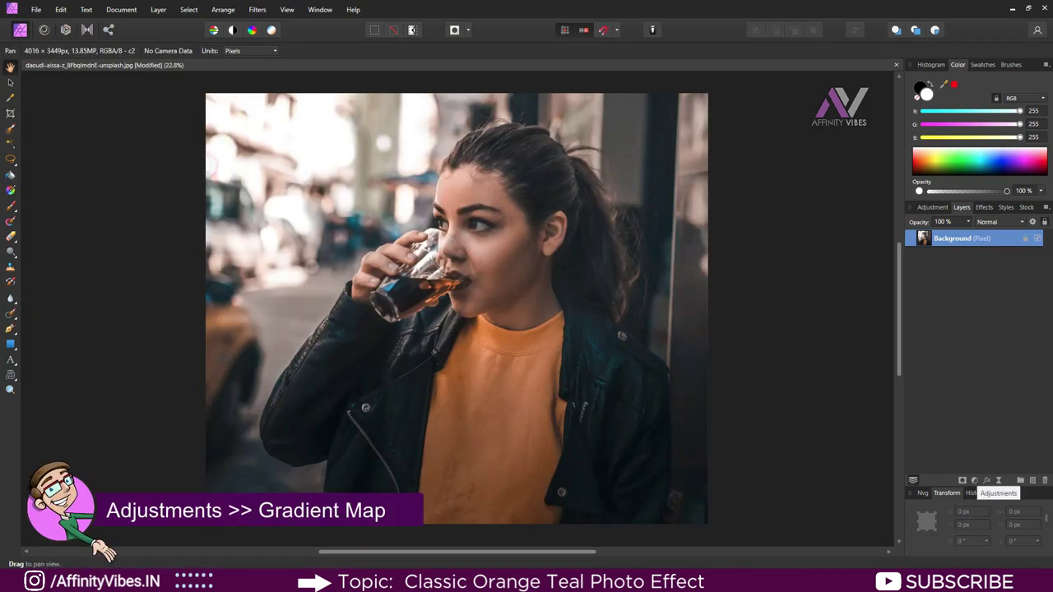
- Add a Gradient Map adjustment above the photo and delete its middle green colour stop
{"action": "left_click", "coordinate": [974, 480]}
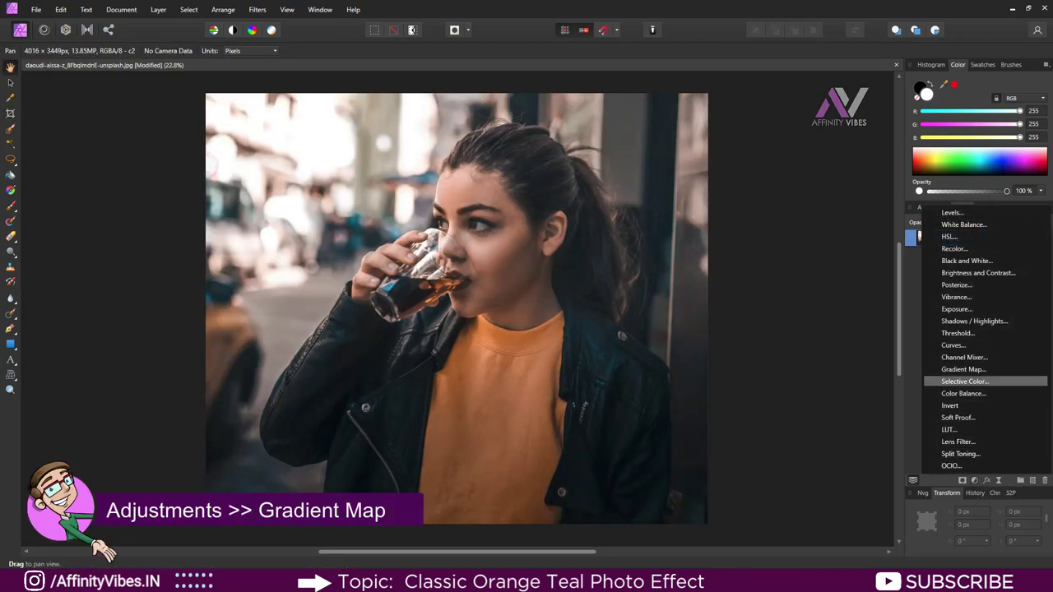
{"action": "left_click", "coordinate": [964, 369]}
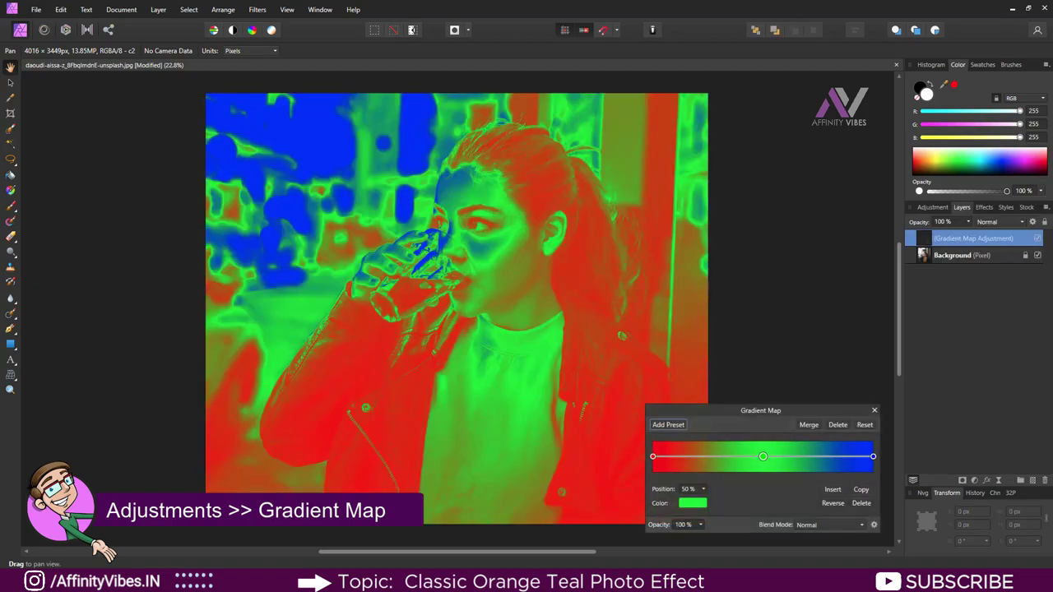
{"action": "left_click_drag", "start_coordinate": [775, 411], "coordinate": [654, 139]}
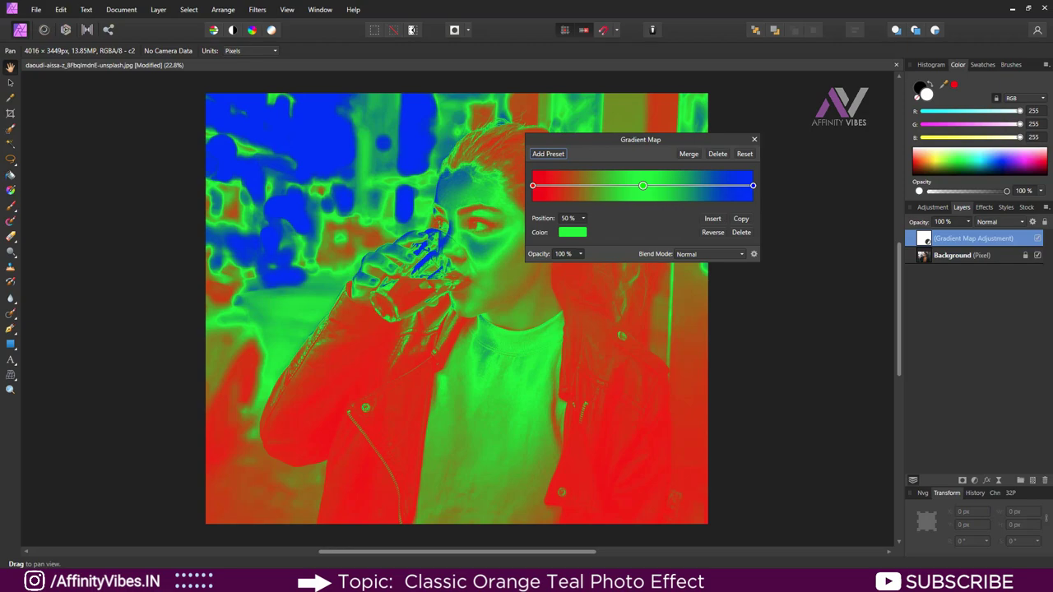
{"action": "left_click", "coordinate": [741, 232]}
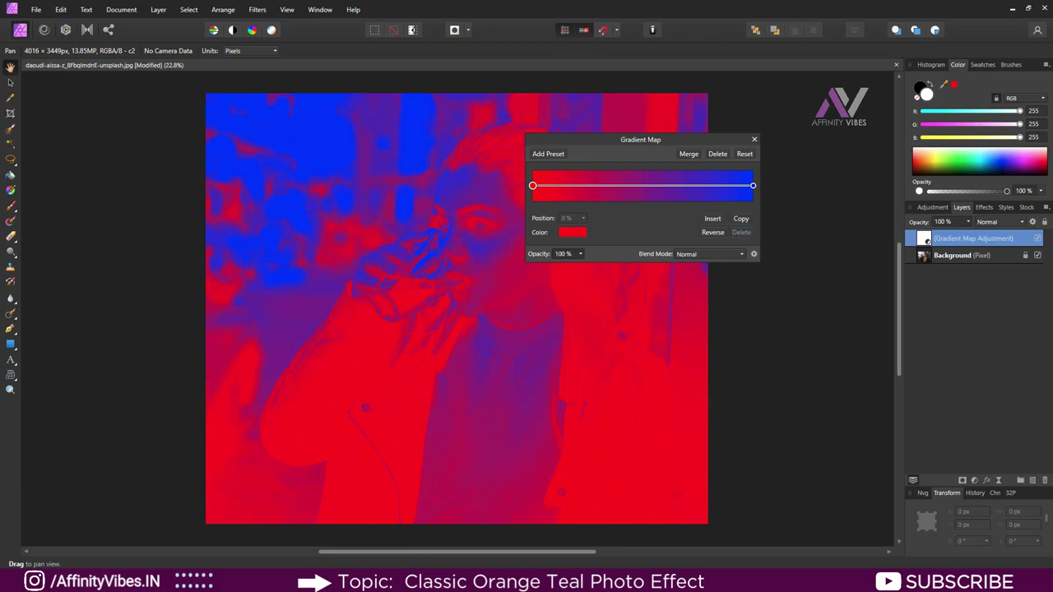
- Set the gradient map's first colour stop to teal, hex 008080, using RGB Hex Sliders
{"action": "left_click", "coordinate": [572, 232]}
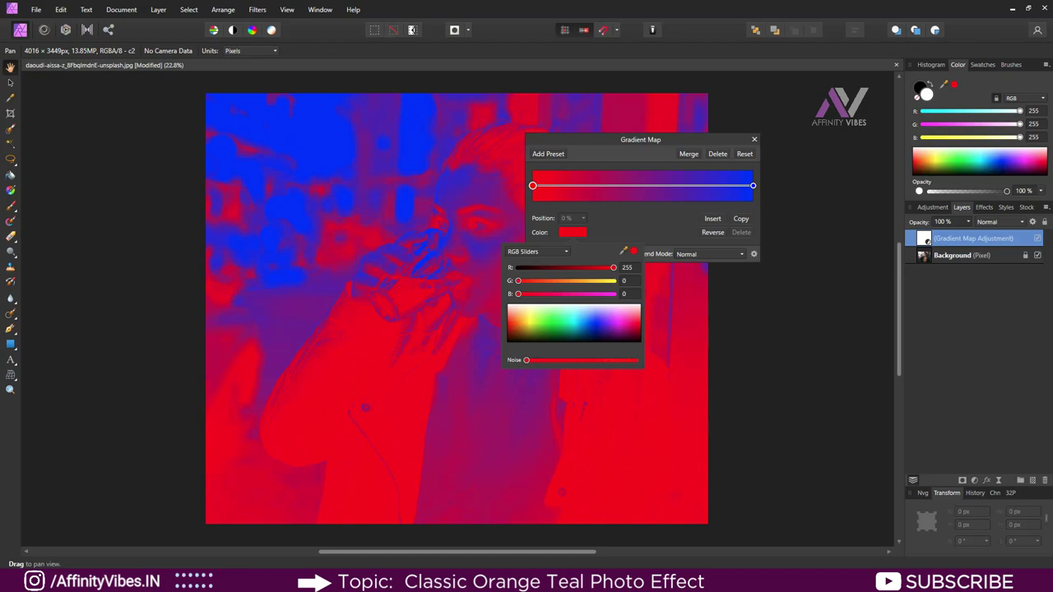
{"action": "left_click", "coordinate": [537, 251]}
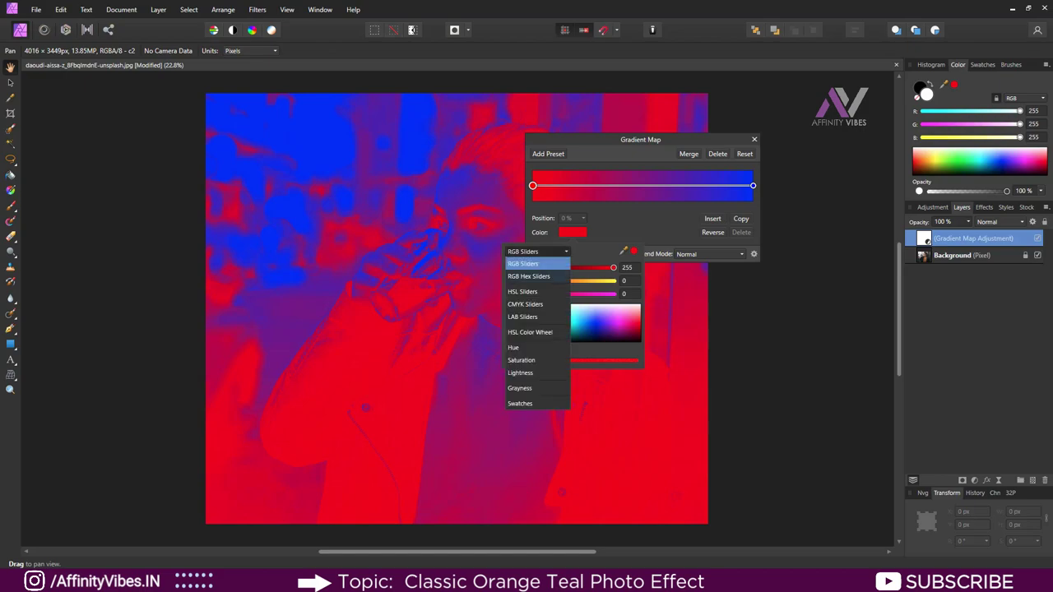
{"action": "left_click", "coordinate": [529, 276]}
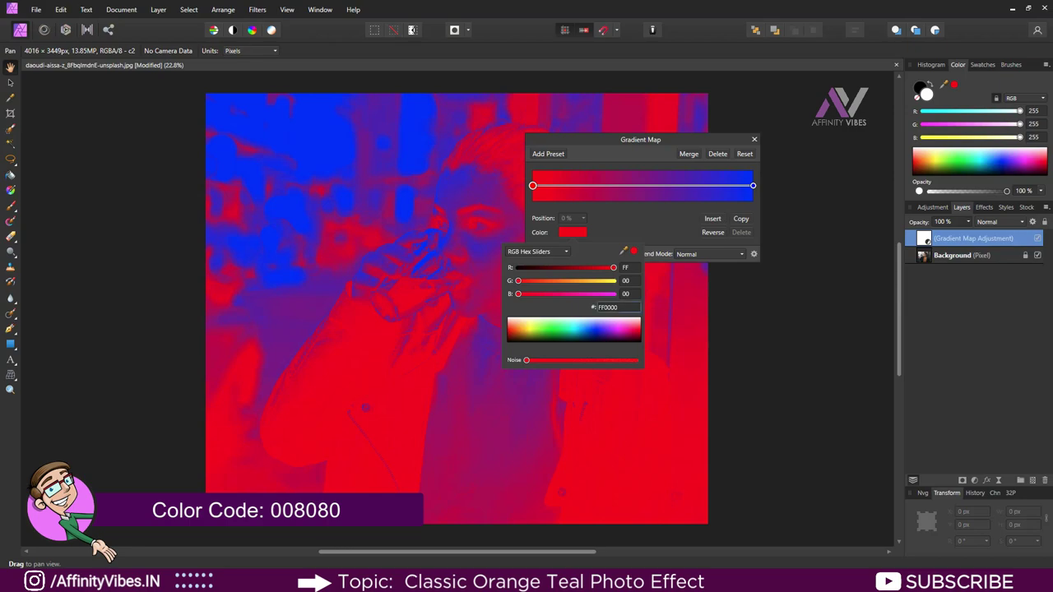
{"action": "left_click", "coordinate": [617, 307]}
{"action": "type", "text": "00"}
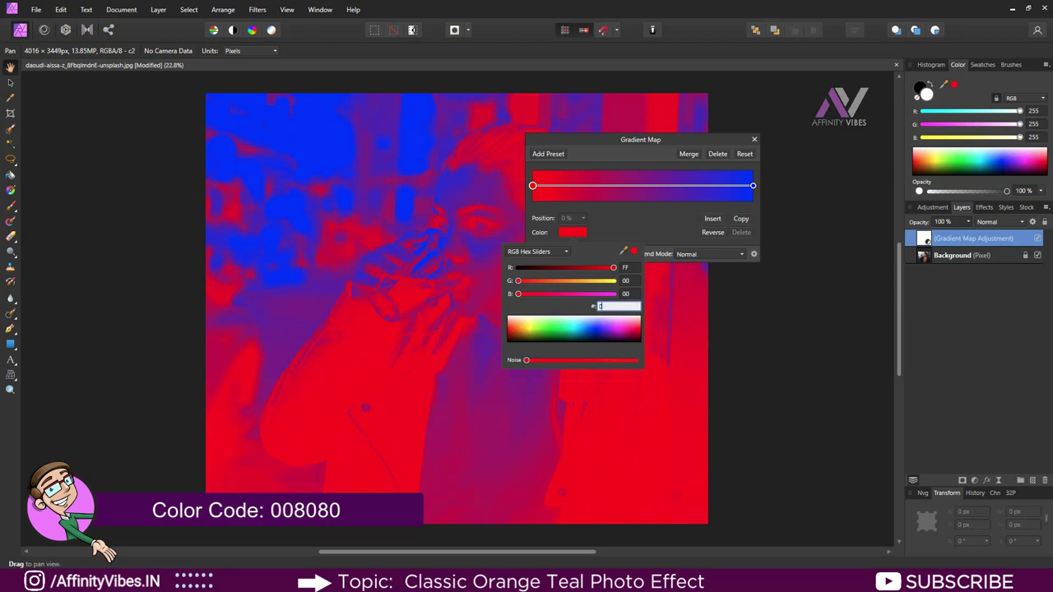
{"action": "type", "text": "8080"}
{"action": "key", "text": "Return"}
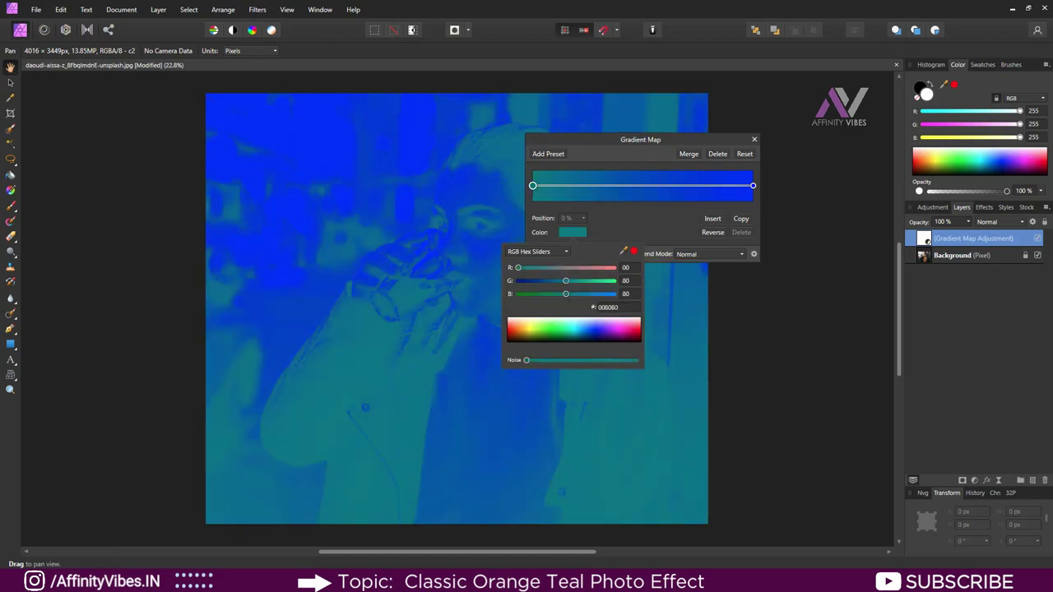
{"action": "key", "text": "Escape"}
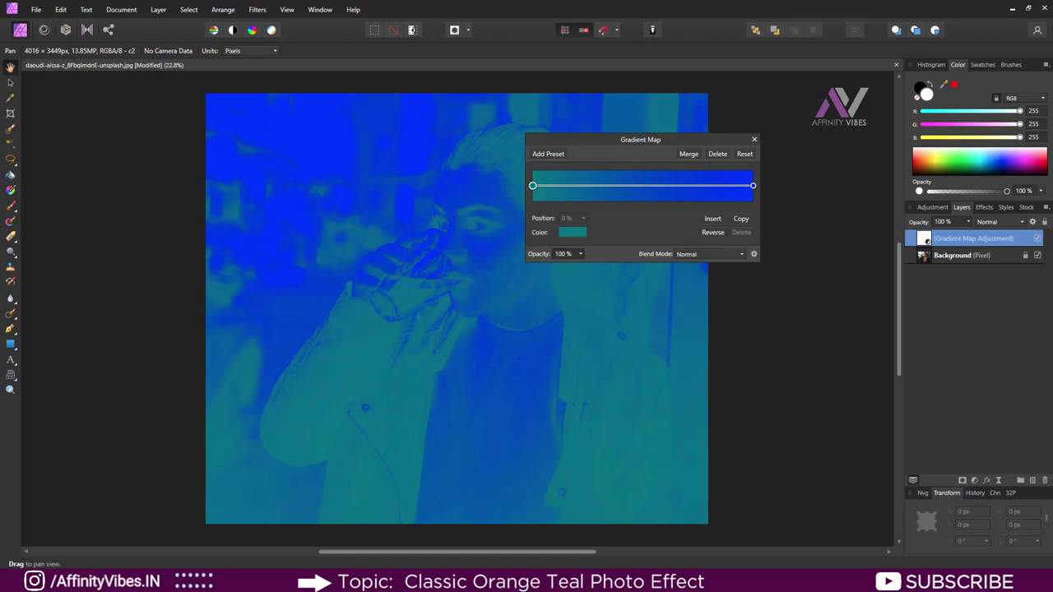
- Set the gradient map's end colour stop to orange, hex FFA500, and close the adjustment settings
{"action": "left_click", "coordinate": [752, 185]}
{"action": "left_click", "coordinate": [573, 232]}
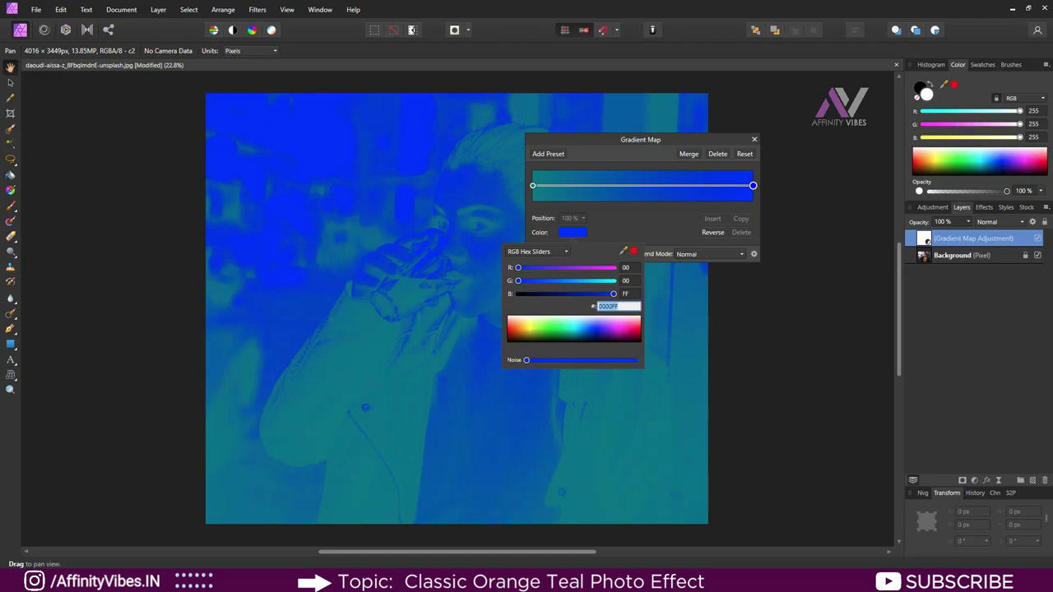
{"action": "key", "text": "Escape"}
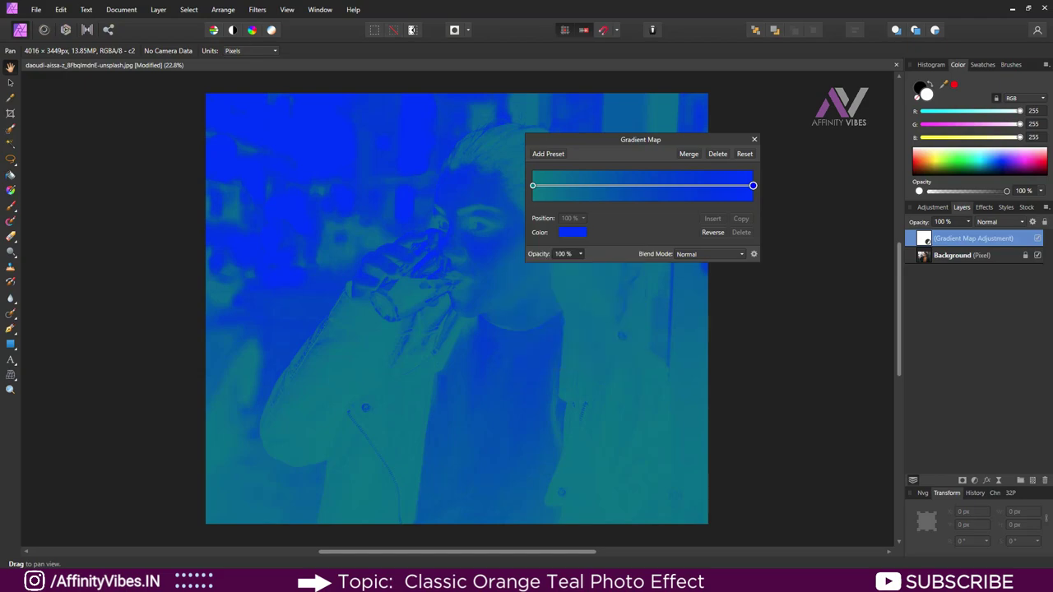
{"action": "left_click", "coordinate": [573, 232]}
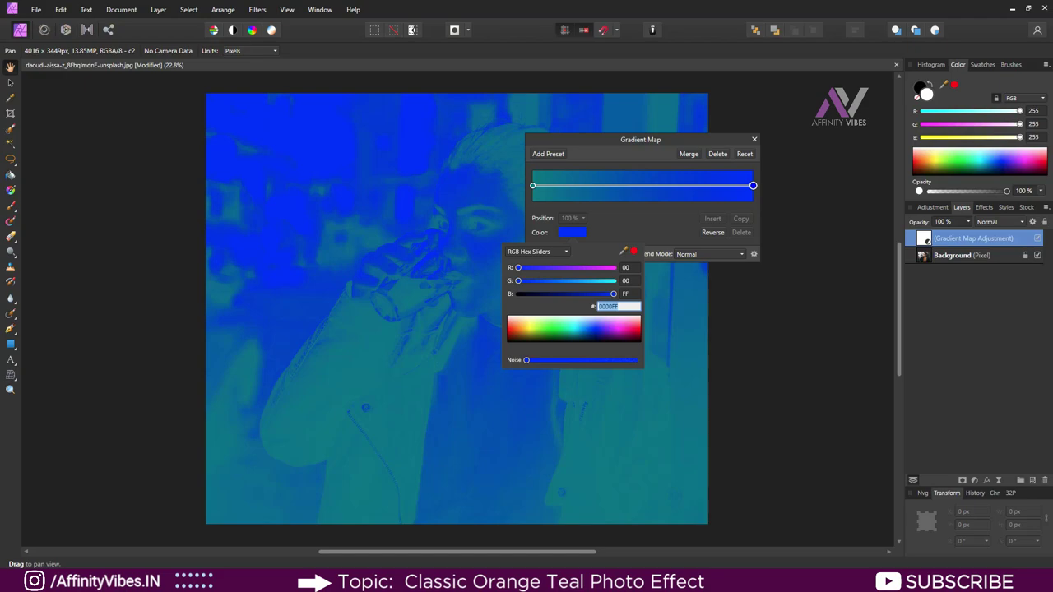
{"action": "type", "text": "ffa"}
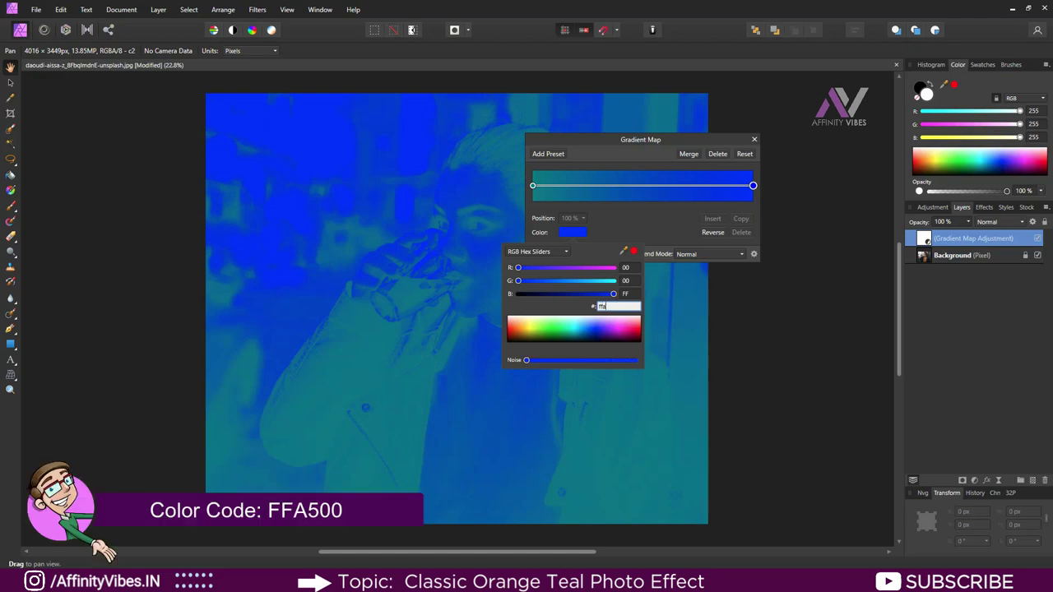
{"action": "type", "text": "500"}
{"action": "key", "text": "Return"}
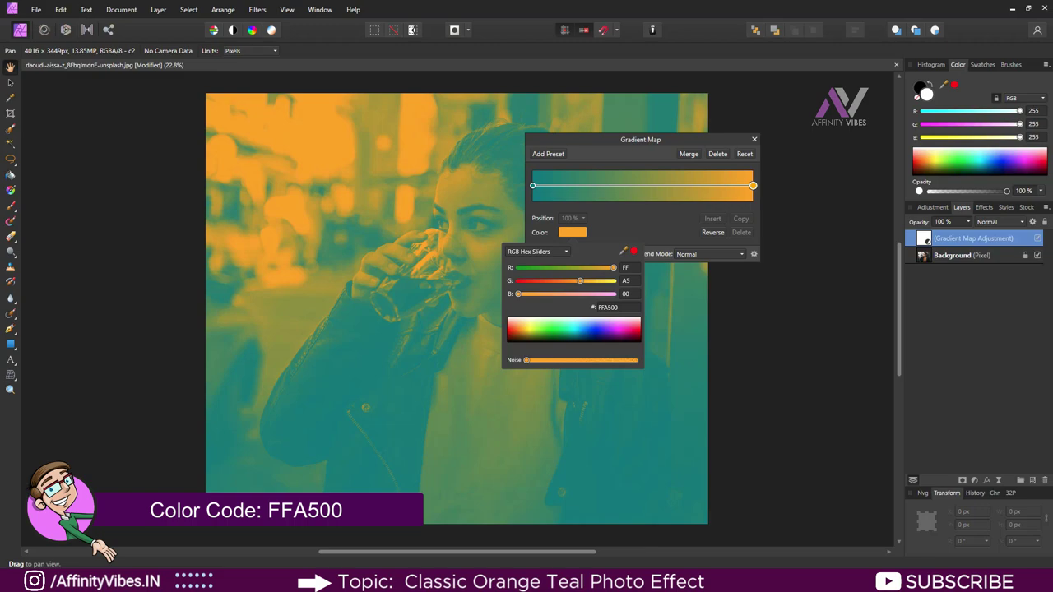
{"action": "key", "text": "Escape"}
{"action": "key", "text": "Escape"}
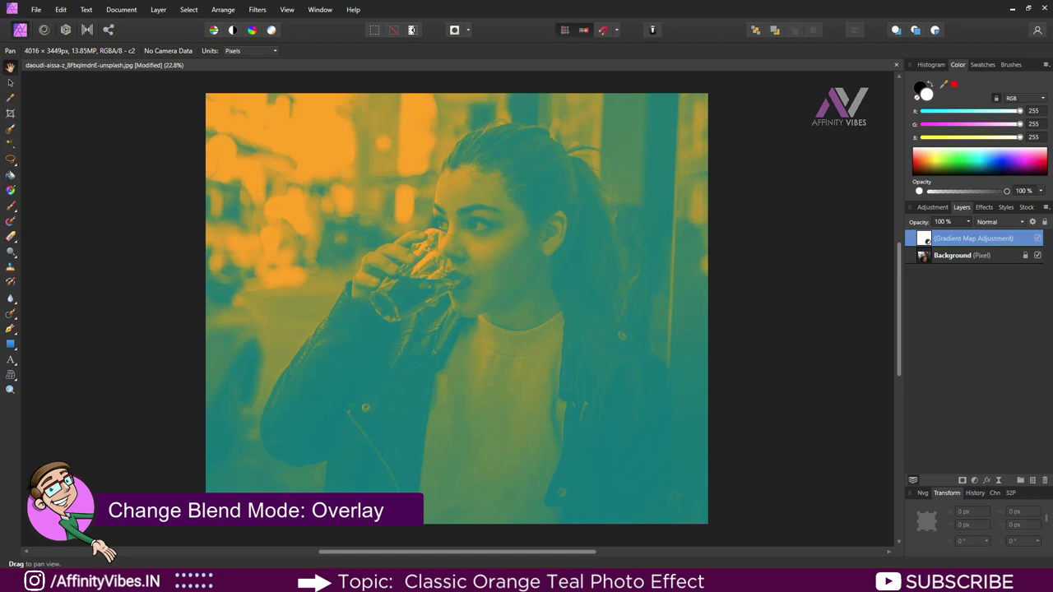
- Change the Gradient Map adjustment layer's blend mode to Overlay
{"action": "left_click", "coordinate": [1000, 221]}
{"action": "left_click_drag", "start_coordinate": [1028, 279], "coordinate": [1028, 313]}
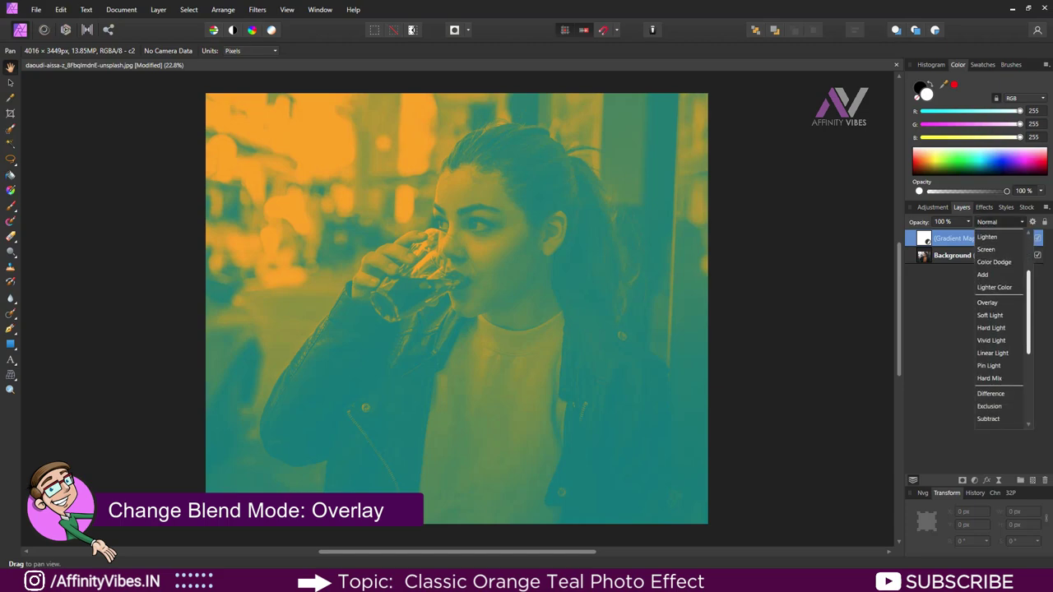
{"action": "scroll", "coordinate": [999, 329], "scroll_direction": "down", "scroll_amount": 1}
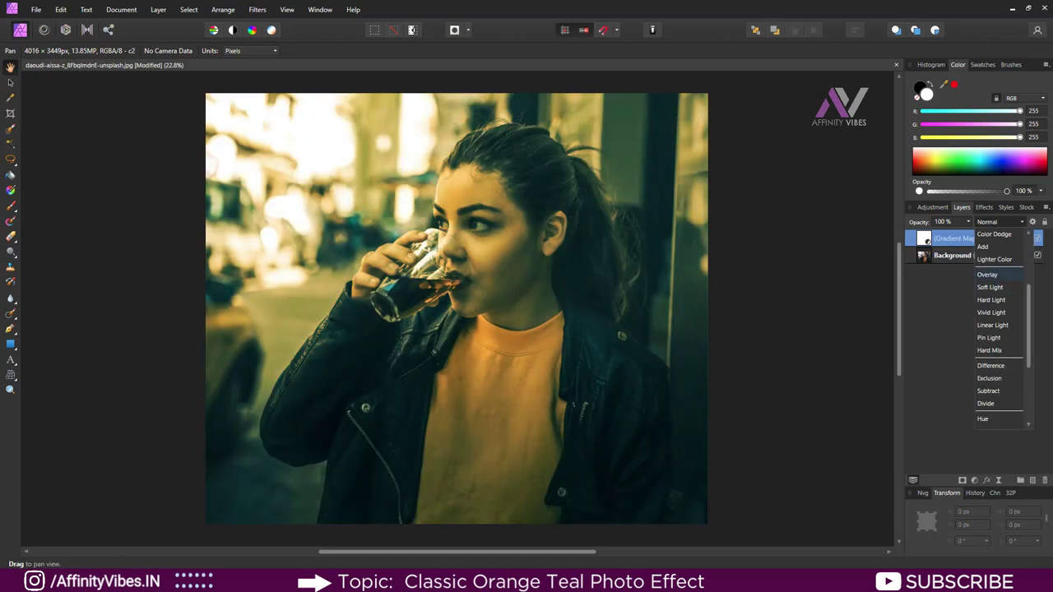
{"action": "left_click", "coordinate": [989, 274]}
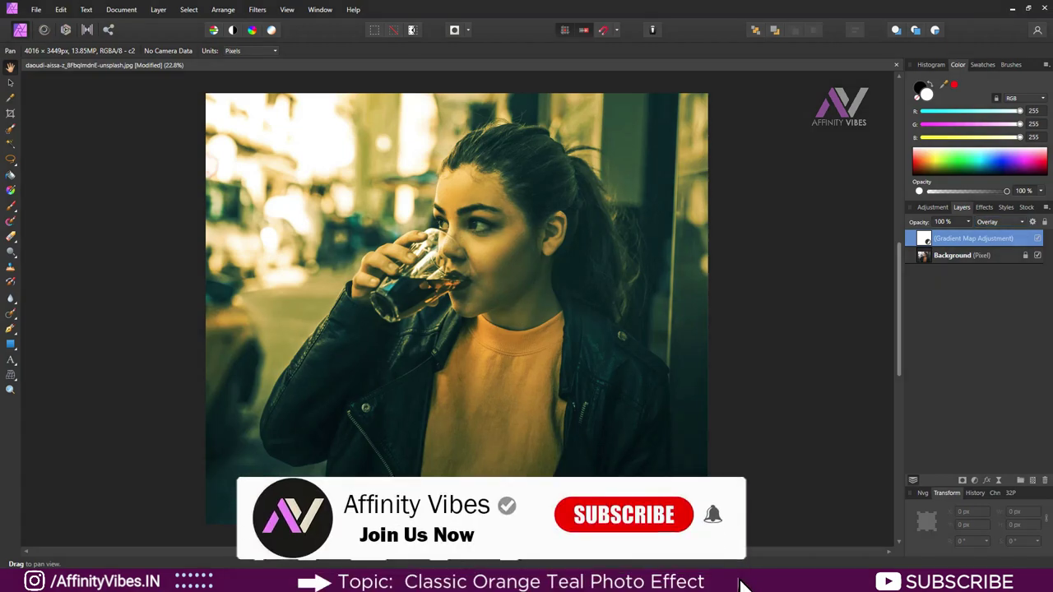
- Reopen the Gradient Map settings, add a colour stop between teal and orange, and place it at 60%
{"action": "key", "text": "ctrl+plus"}
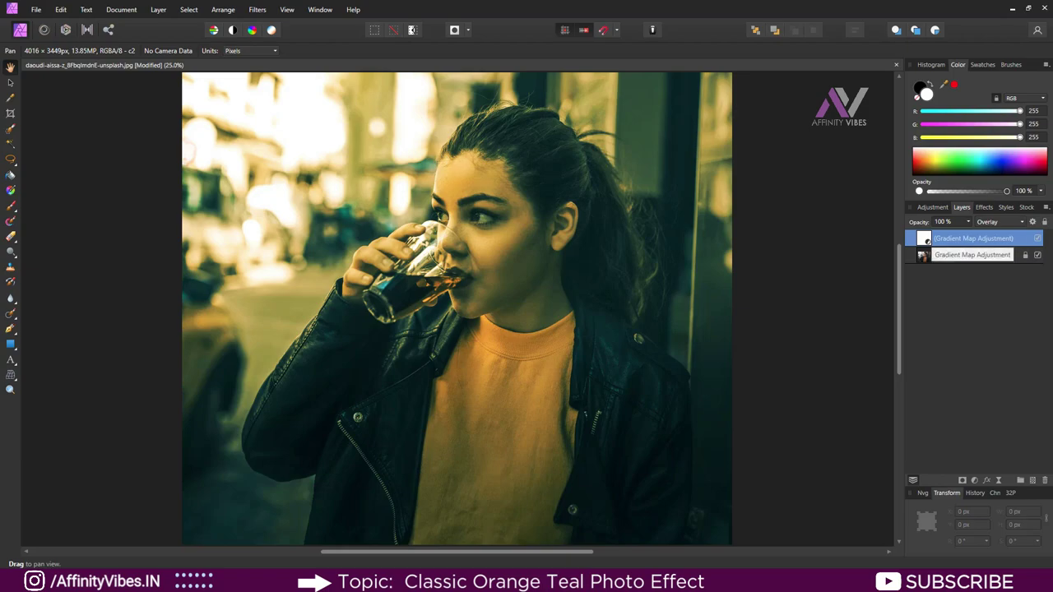
{"action": "double_click", "coordinate": [924, 239]}
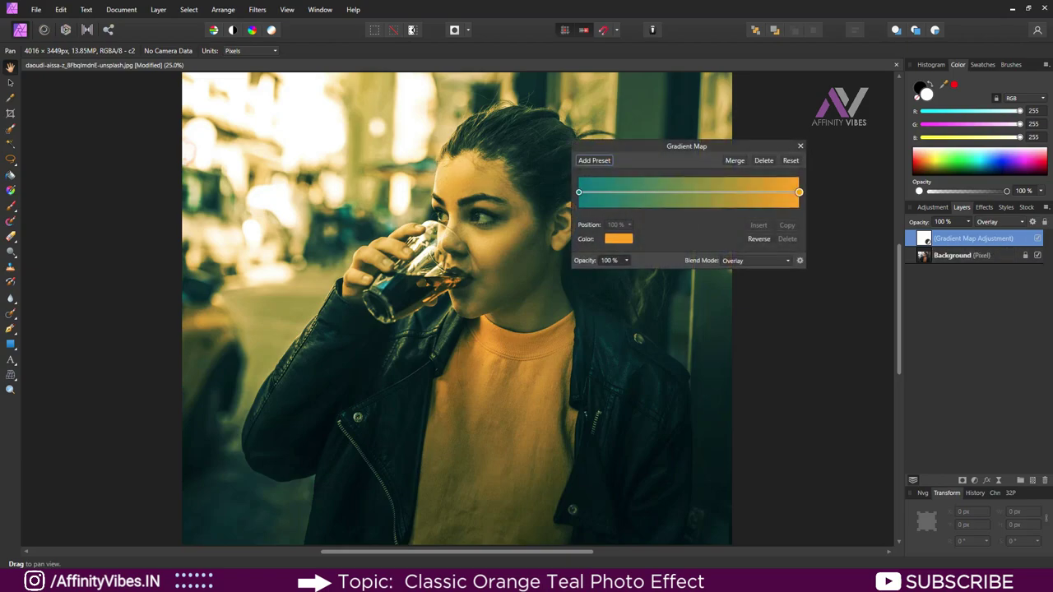
{"action": "left_click_drag", "start_coordinate": [687, 145], "coordinate": [688, 186]}
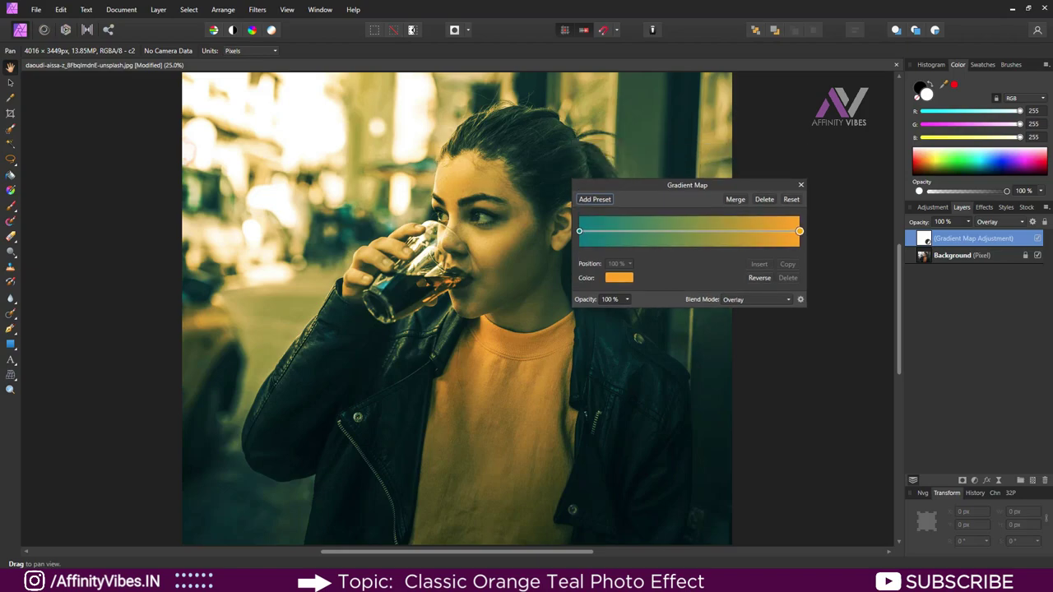
{"action": "left_click_drag", "start_coordinate": [624, 188], "coordinate": [653, 181]}
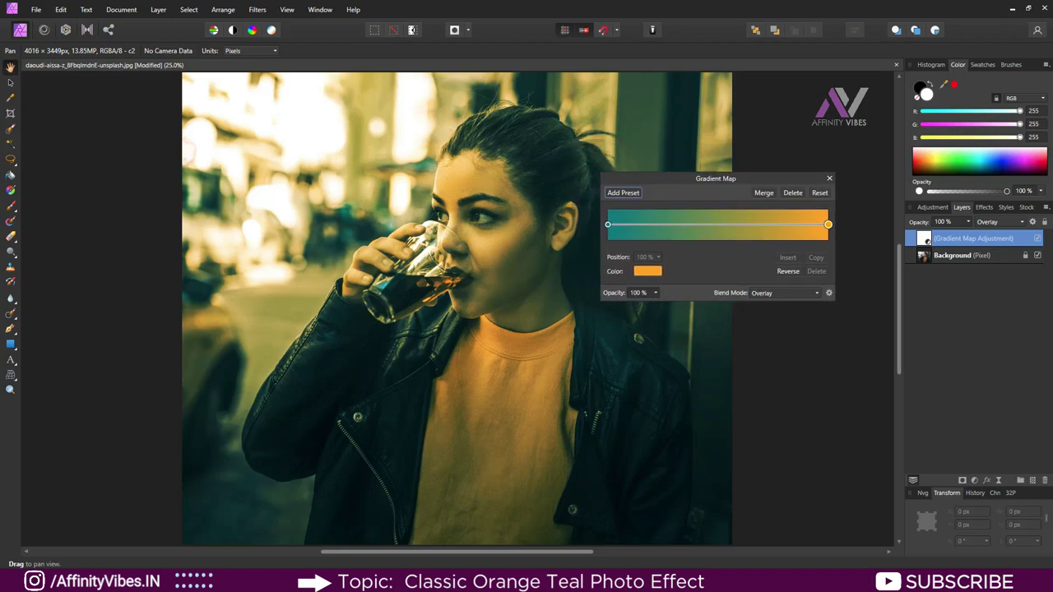
{"action": "left_click", "coordinate": [608, 225]}
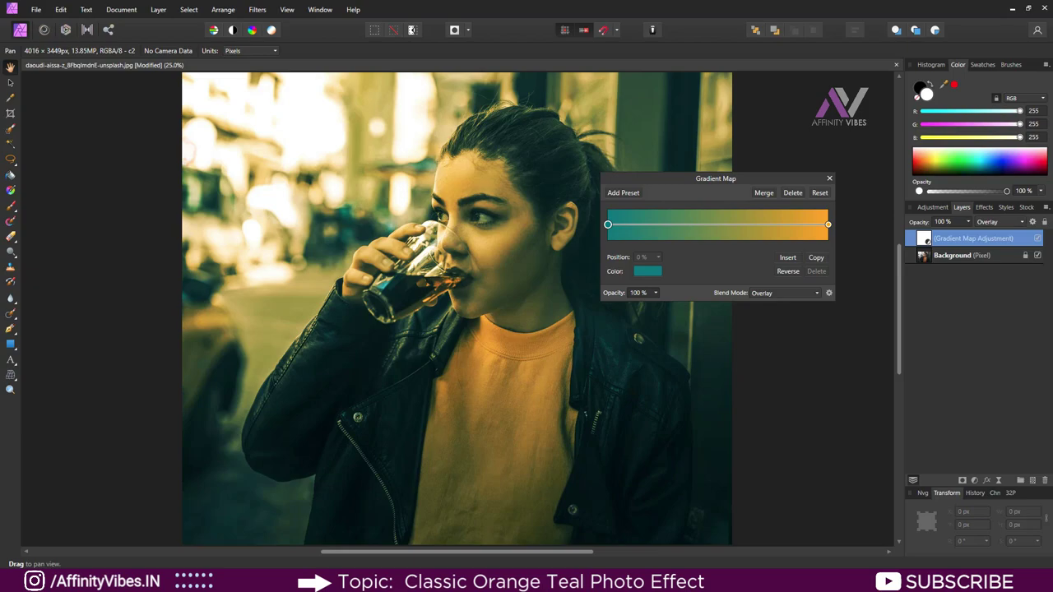
{"action": "left_click", "coordinate": [716, 225]}
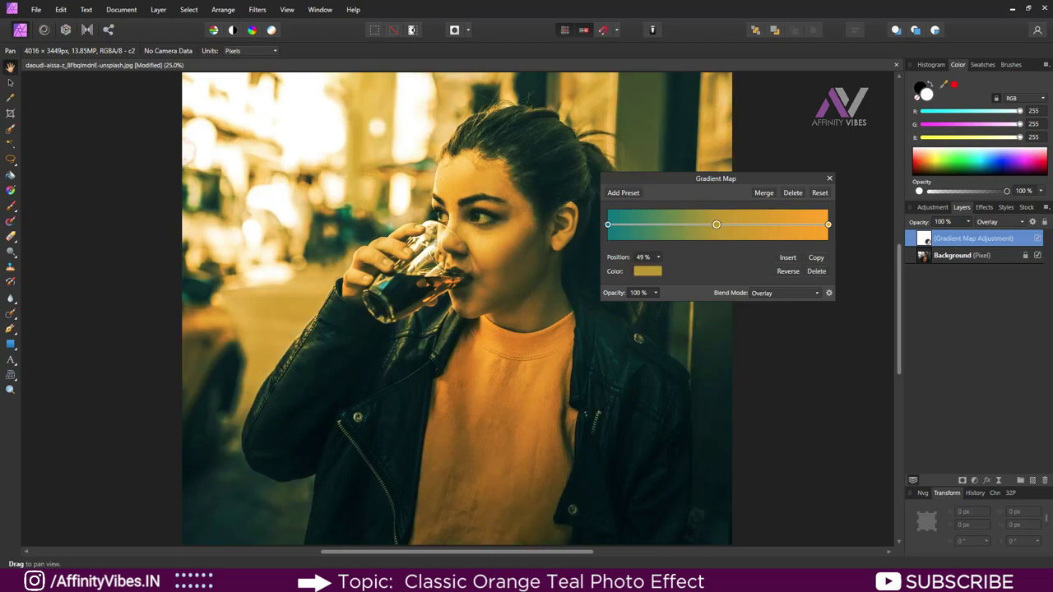
{"action": "left_click_drag", "start_coordinate": [716, 224], "coordinate": [776, 224]}
{"action": "left_click_drag", "start_coordinate": [719, 177], "coordinate": [769, 168]}
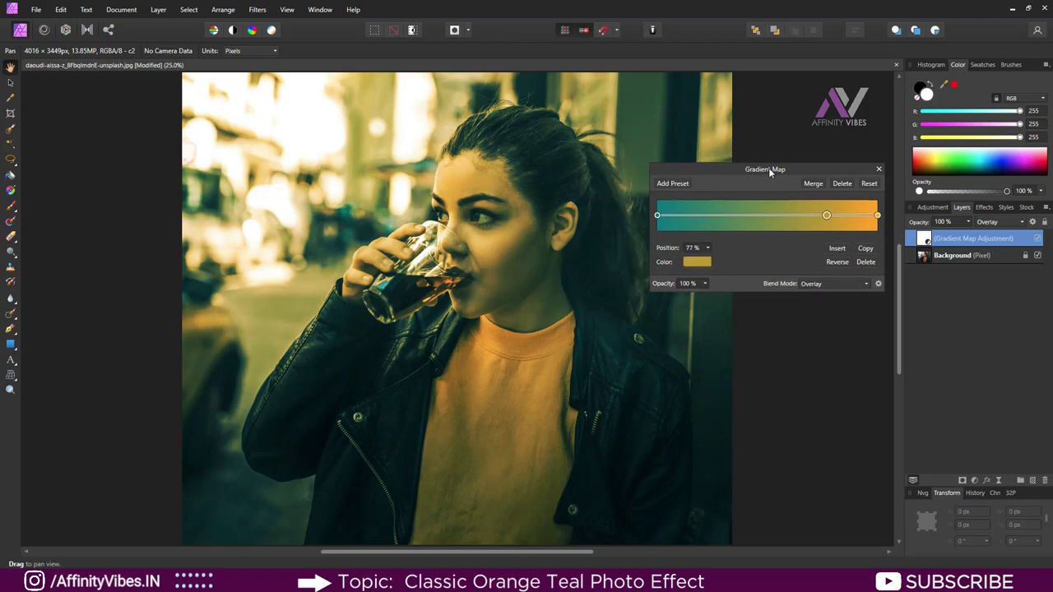
{"action": "left_click_drag", "start_coordinate": [826, 215], "coordinate": [763, 215]}
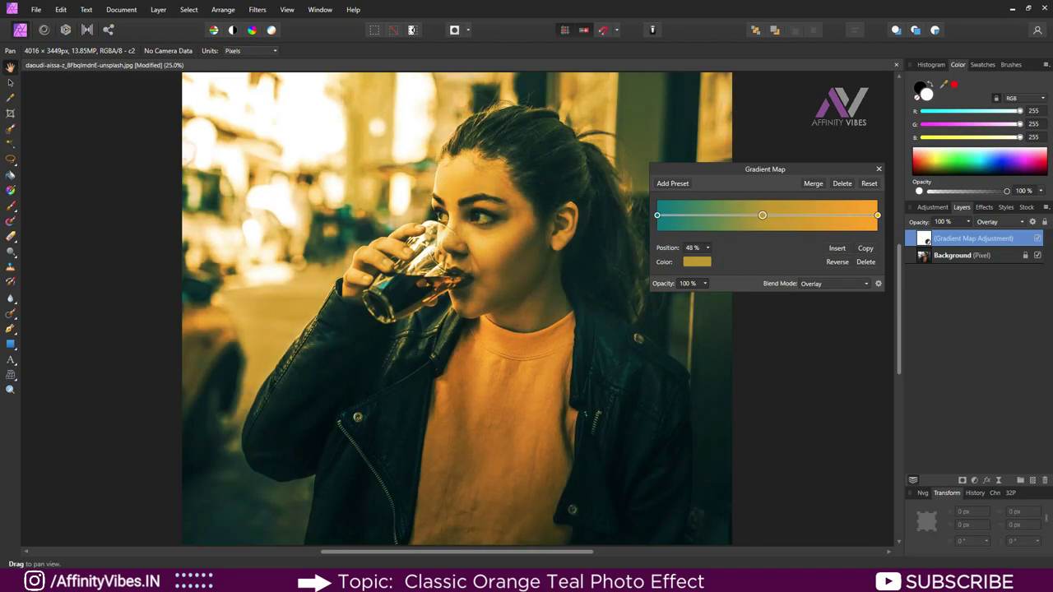
{"action": "left_click_drag", "start_coordinate": [763, 214], "coordinate": [790, 214]}
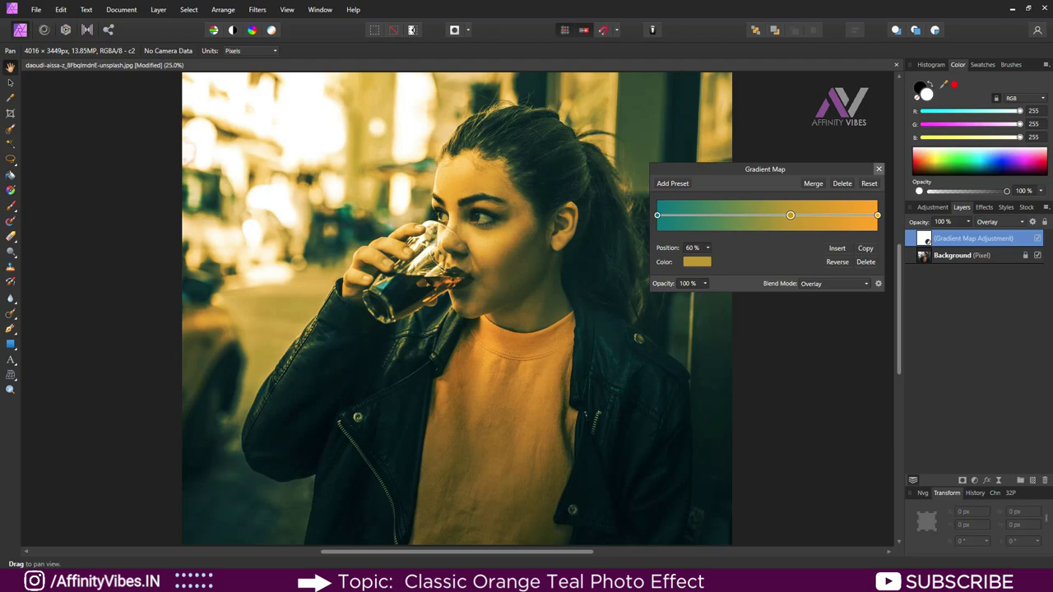
{"action": "left_click", "coordinate": [879, 169]}
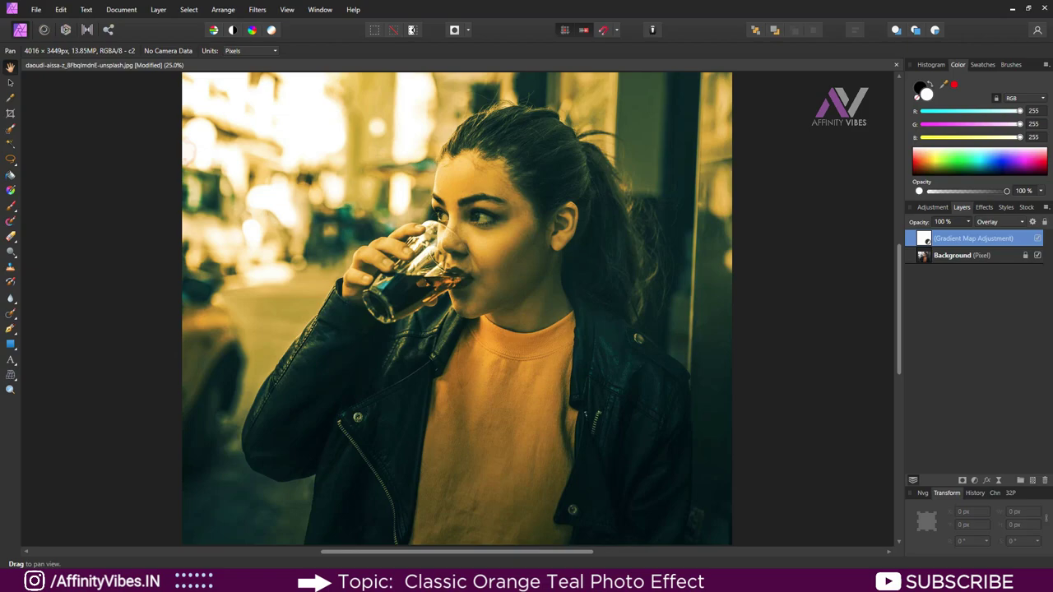
{"action": "key", "text": "ctrl+plus"}
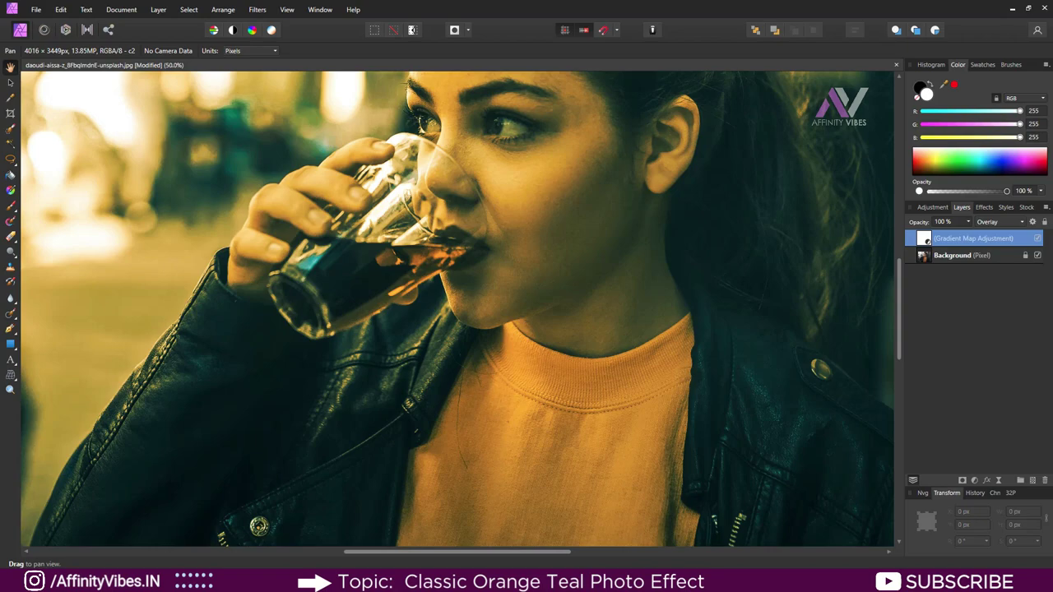
{"action": "key", "text": "ctrl+minus"}
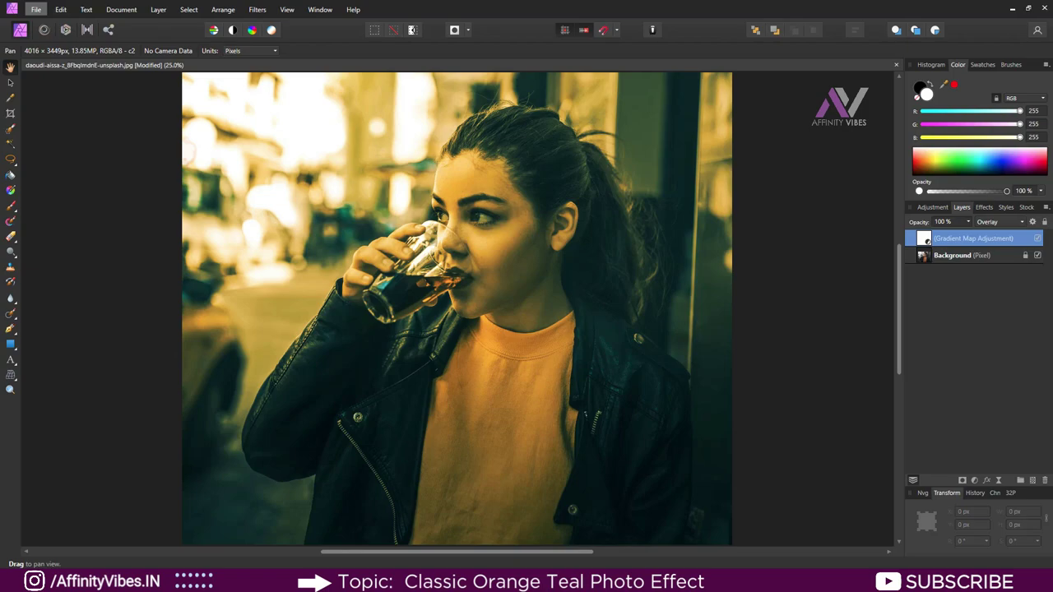
- Open the stock portrait of the blonde woman in a black blouse and crop away its lower part to about 3456 × 3201 px
{"action": "left_click", "coordinate": [36, 9]}
{"action": "left_click", "coordinate": [50, 129]}
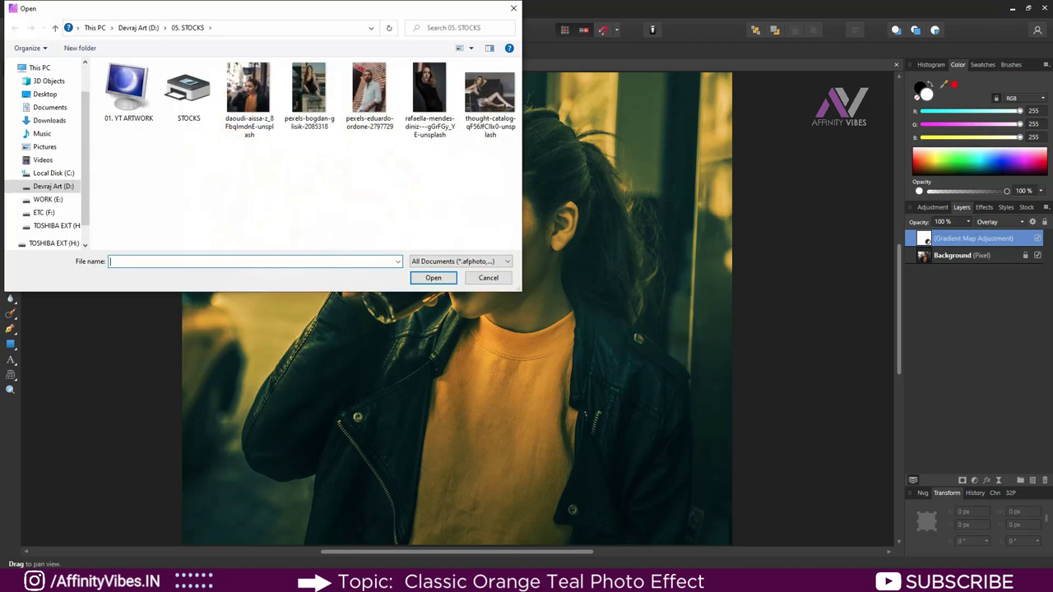
{"action": "left_click_drag", "start_coordinate": [259, 8], "coordinate": [329, 109]}
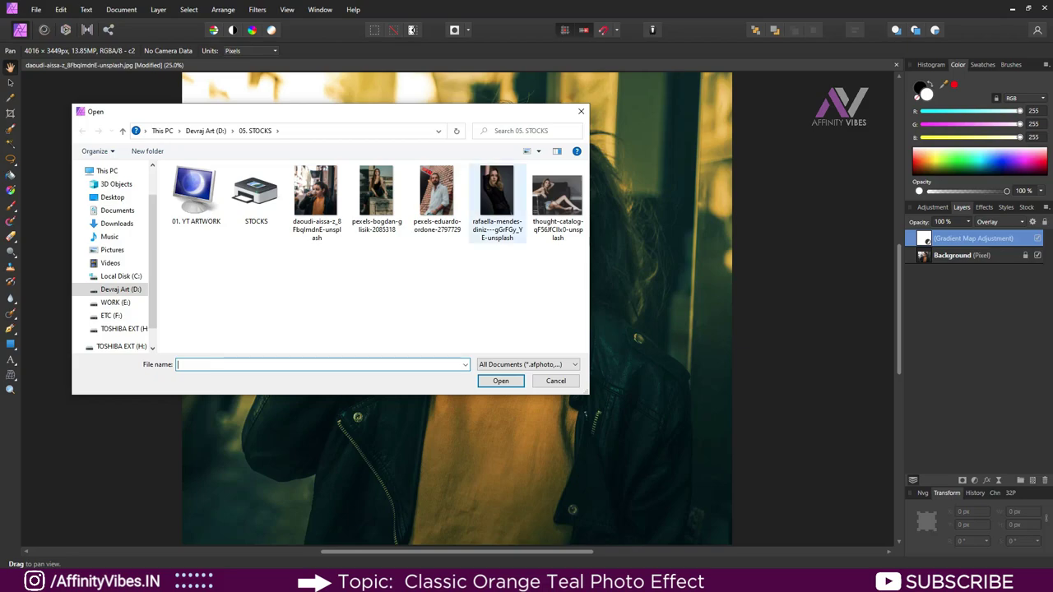
{"action": "double_click", "coordinate": [499, 201]}
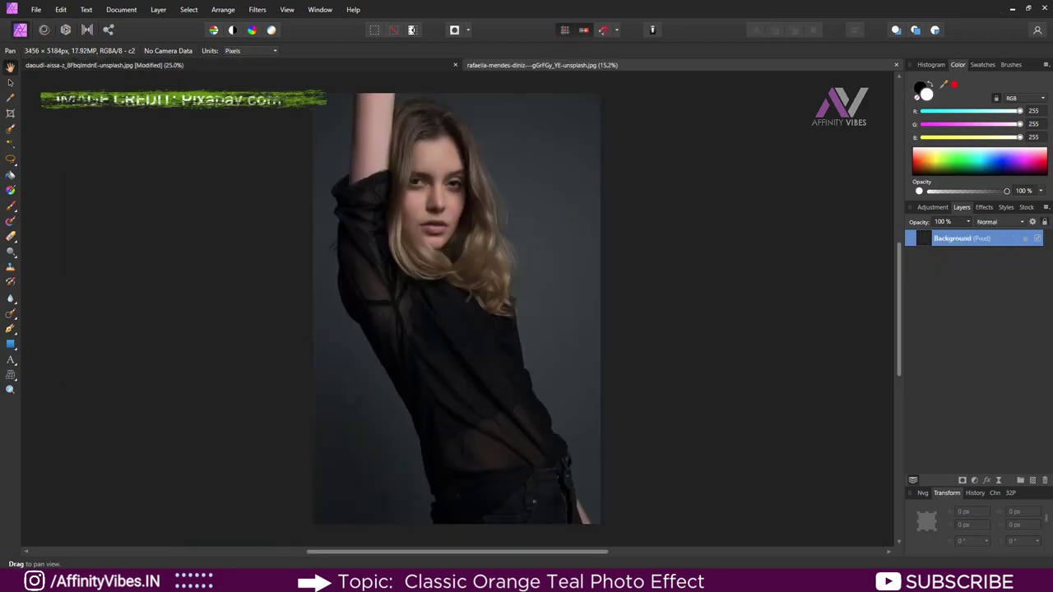
{"action": "left_click", "coordinate": [10, 112]}
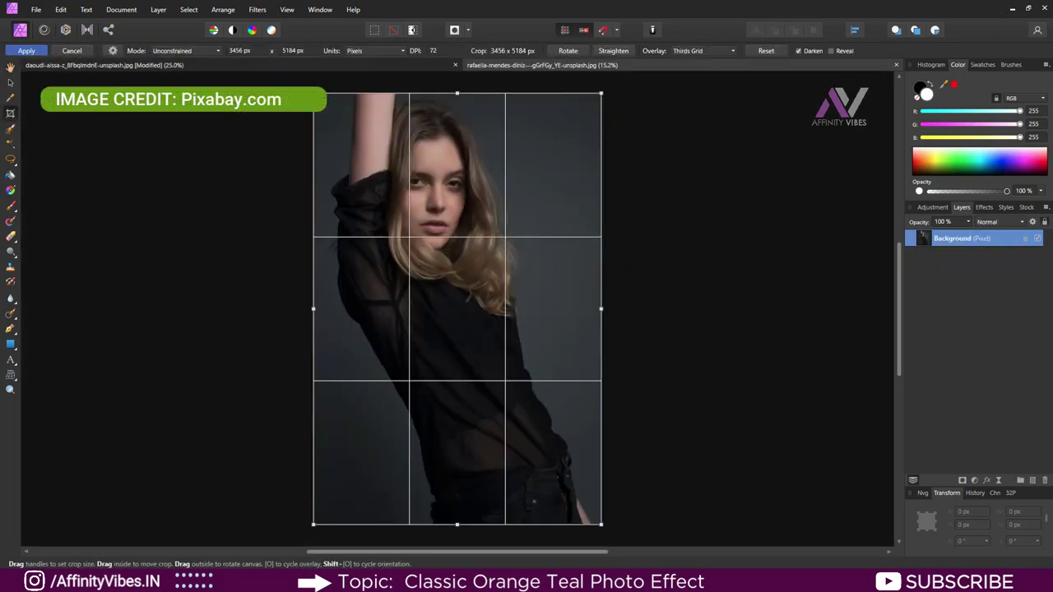
{"action": "left_click_drag", "start_coordinate": [456, 524], "coordinate": [456, 359]}
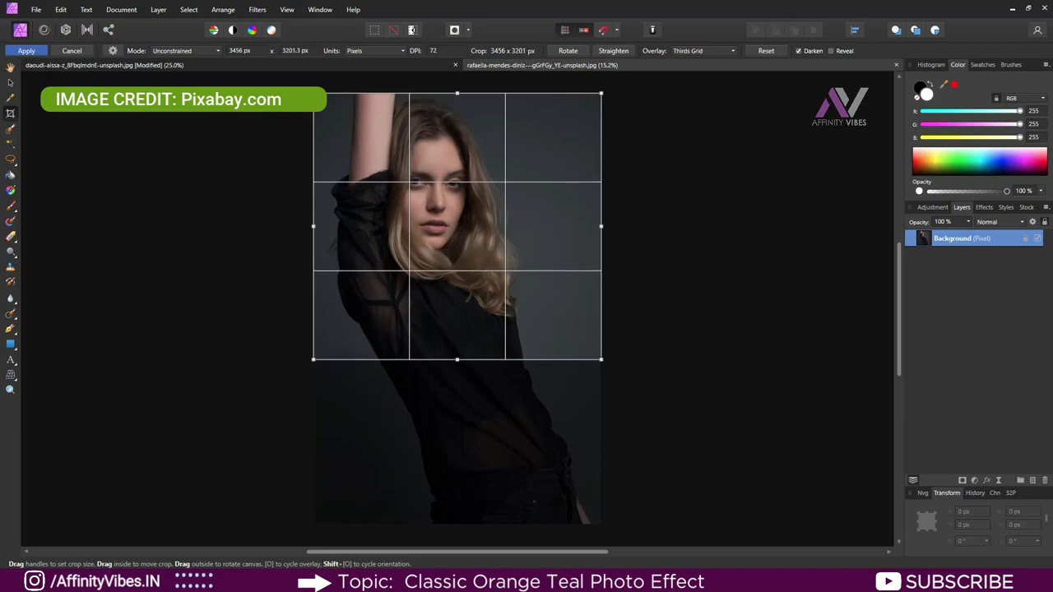
{"action": "left_click", "coordinate": [26, 51]}
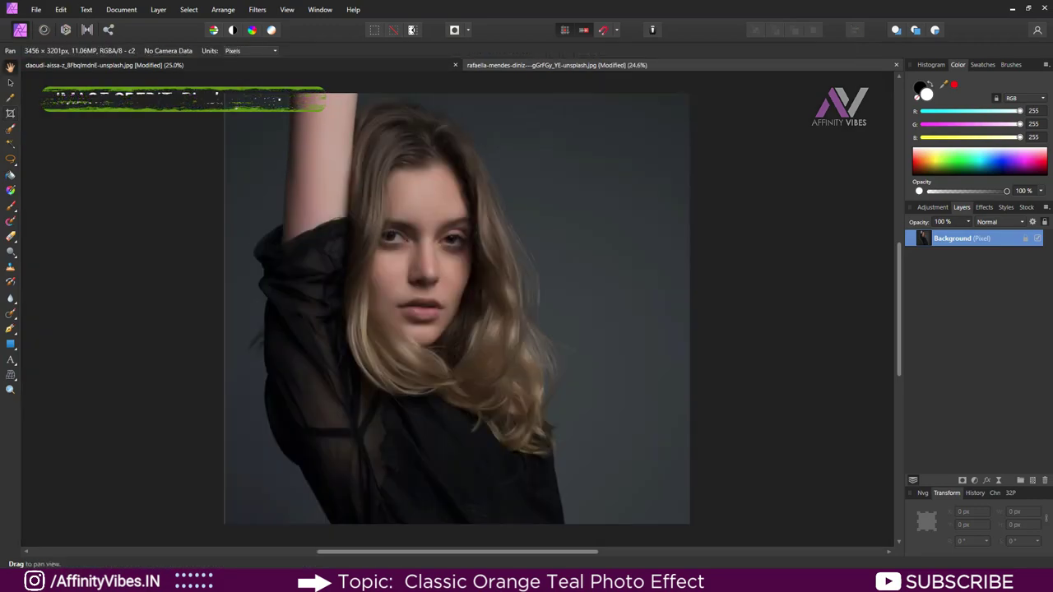
- Copy the Gradient Map adjustment layer from the edited first photo and paste it into the cropped portrait
{"action": "left_click", "coordinate": [107, 65]}
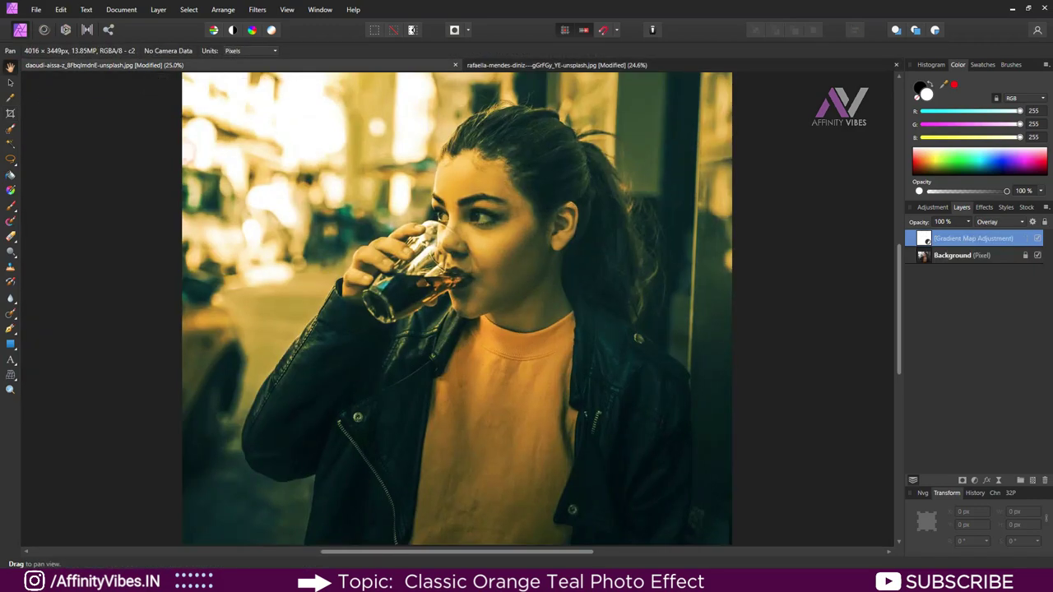
{"action": "left_click", "coordinate": [973, 237]}
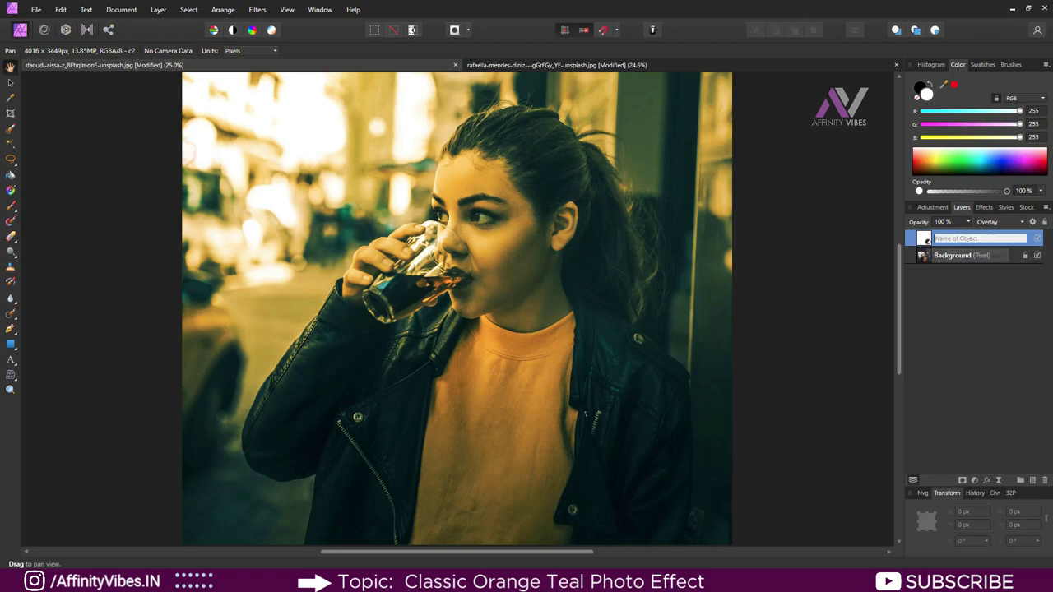
{"action": "key", "text": "ctrl+c"}
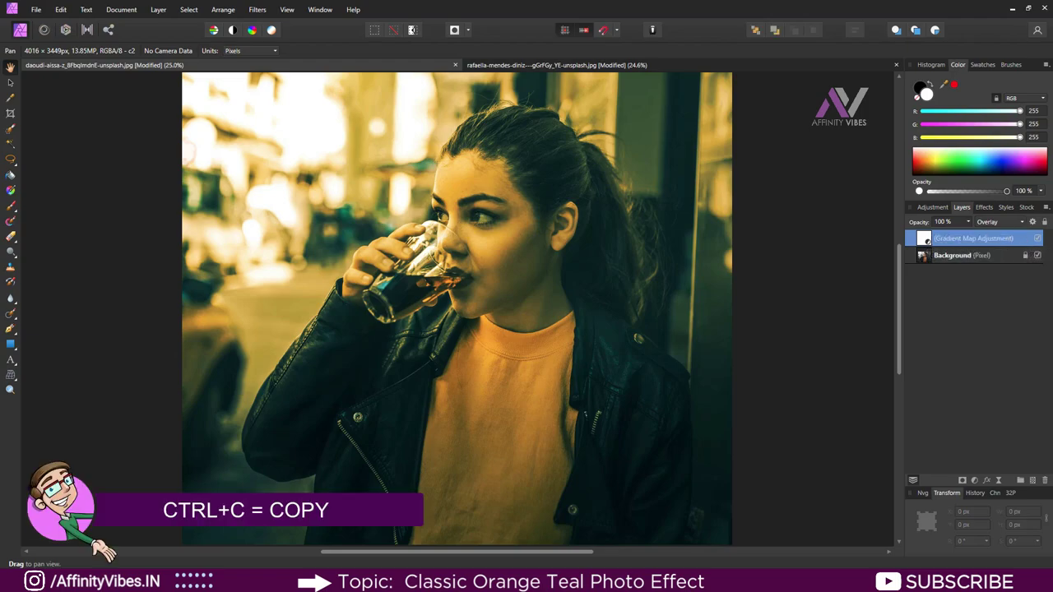
{"action": "left_click", "coordinate": [557, 65]}
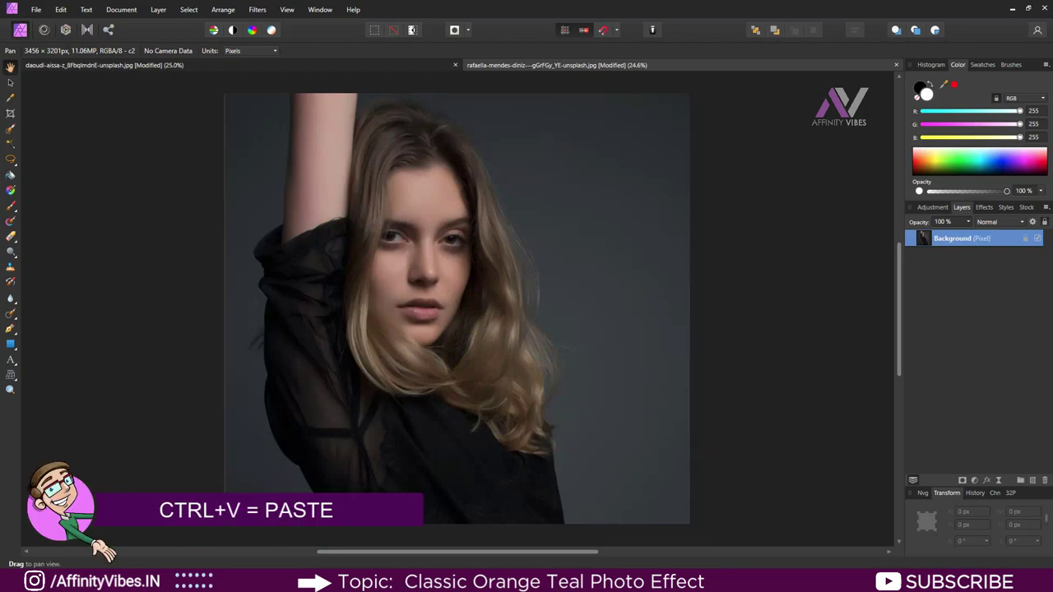
{"action": "key", "text": "ctrl+v"}
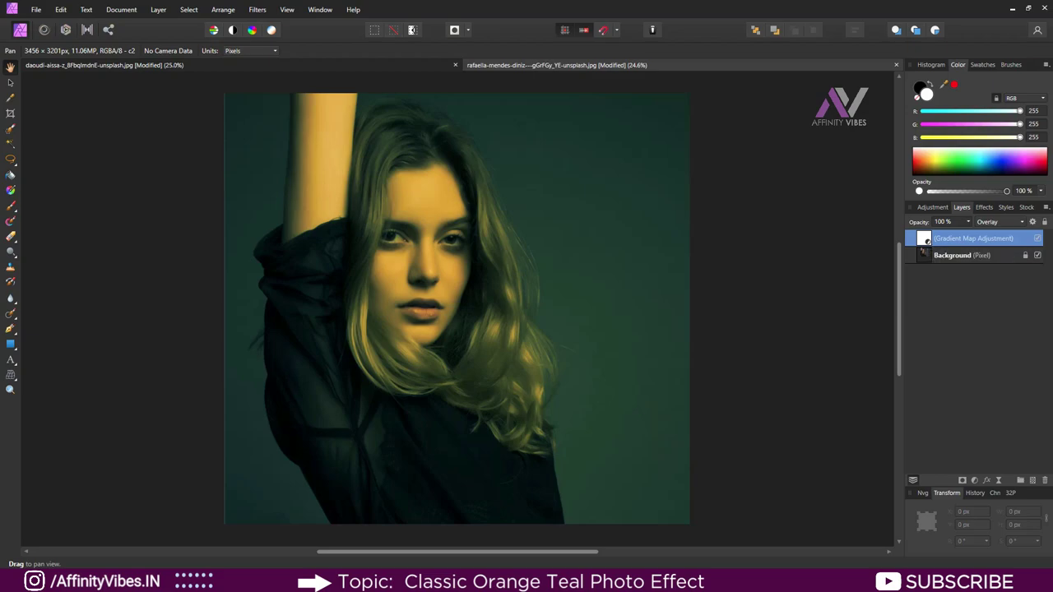
- Move the middle colour stop of the portrait's Gradient Map to about 74% and close the adjustment settings
{"action": "double_click", "coordinate": [923, 239]}
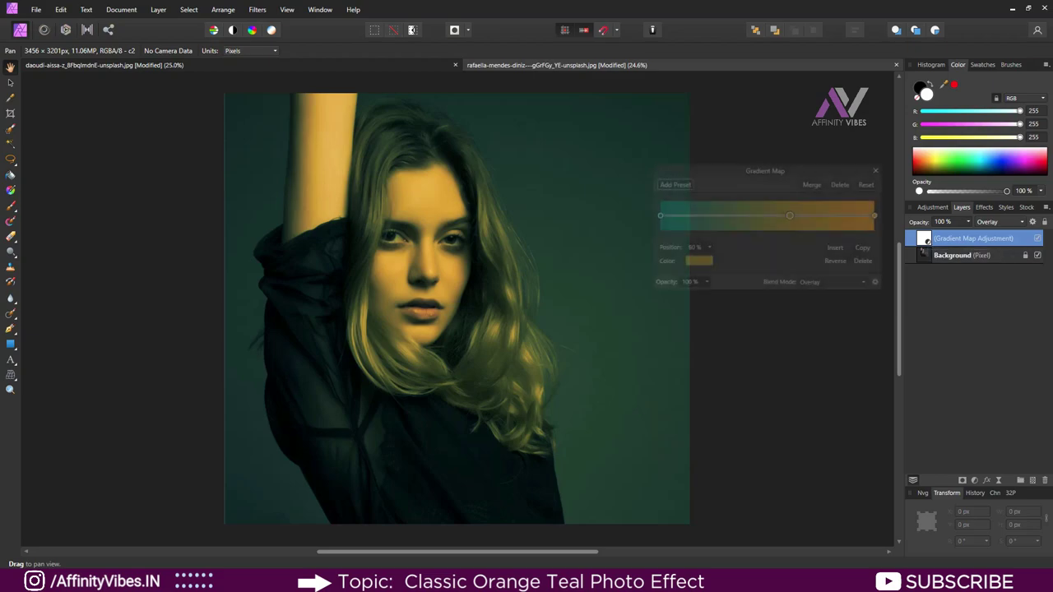
{"action": "left_click_drag", "start_coordinate": [789, 215], "coordinate": [821, 215]}
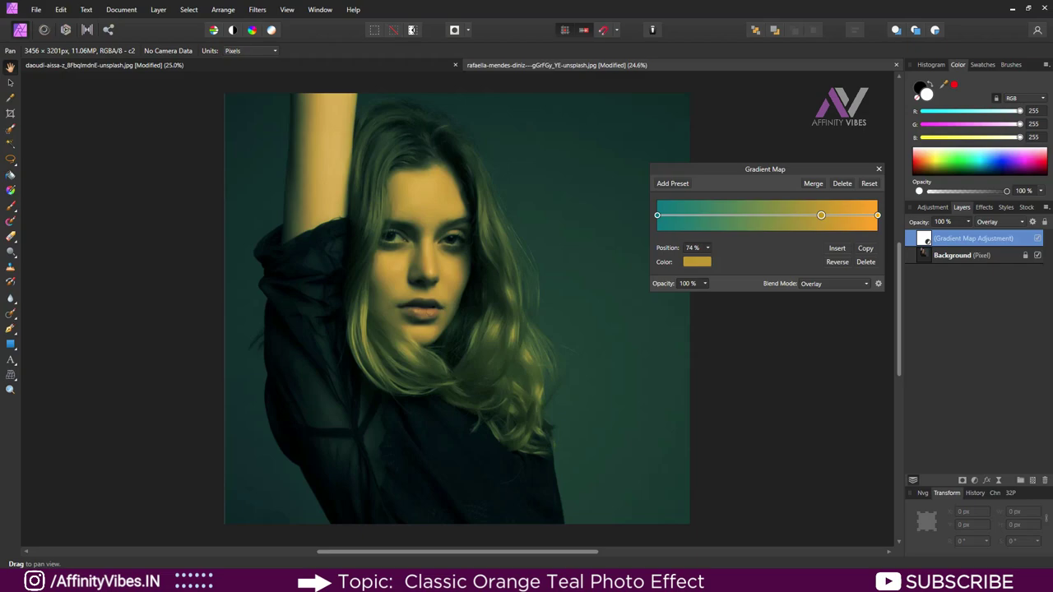
{"action": "left_click_drag", "start_coordinate": [821, 215], "coordinate": [843, 215]}
{"action": "left_click_drag", "start_coordinate": [843, 215], "coordinate": [821, 214]}
{"action": "left_click", "coordinate": [878, 168]}
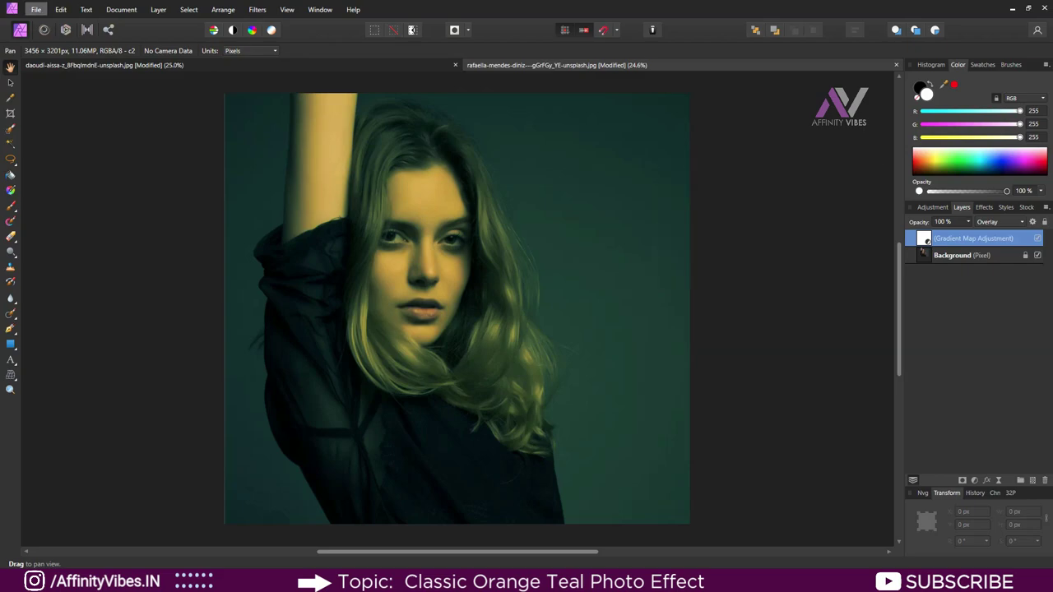
- Open the thought-catalog stock photo of the woman sitting by a sofa and paste the copied Gradient Map adjustment into it
{"action": "left_click", "coordinate": [37, 9]}
{"action": "left_click", "coordinate": [46, 129]}
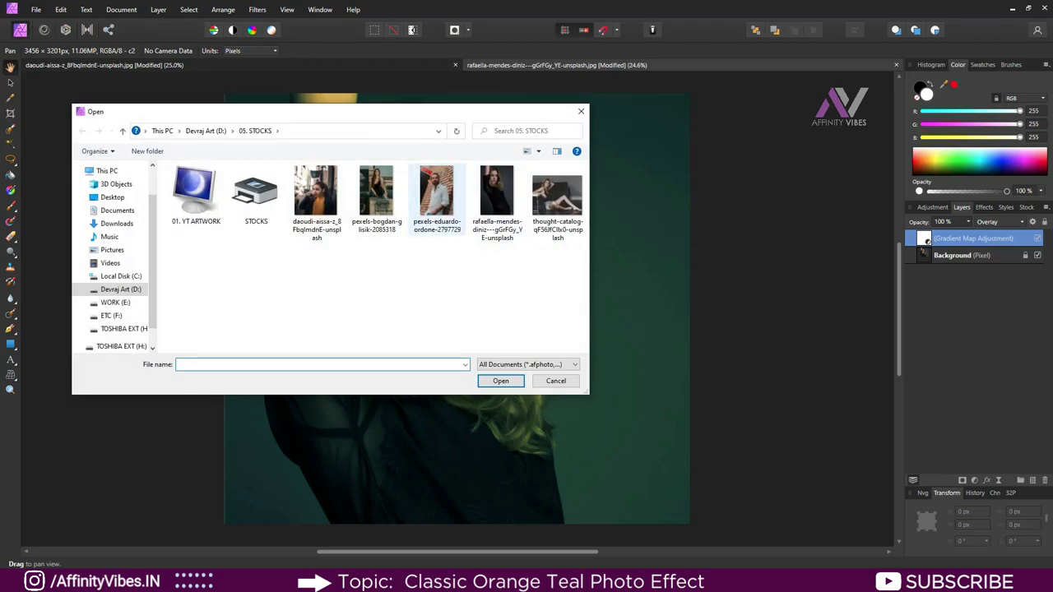
{"action": "double_click", "coordinate": [557, 198]}
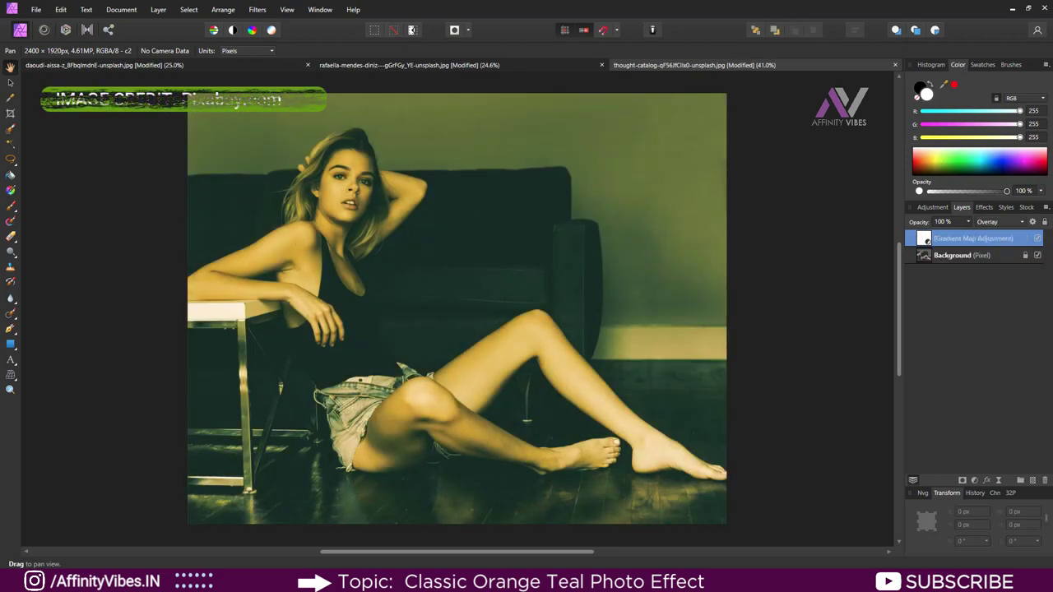
- Try shifting the middle colour stop in the sofa photo's Gradient Map settings and close them
{"action": "double_click", "coordinate": [924, 238]}
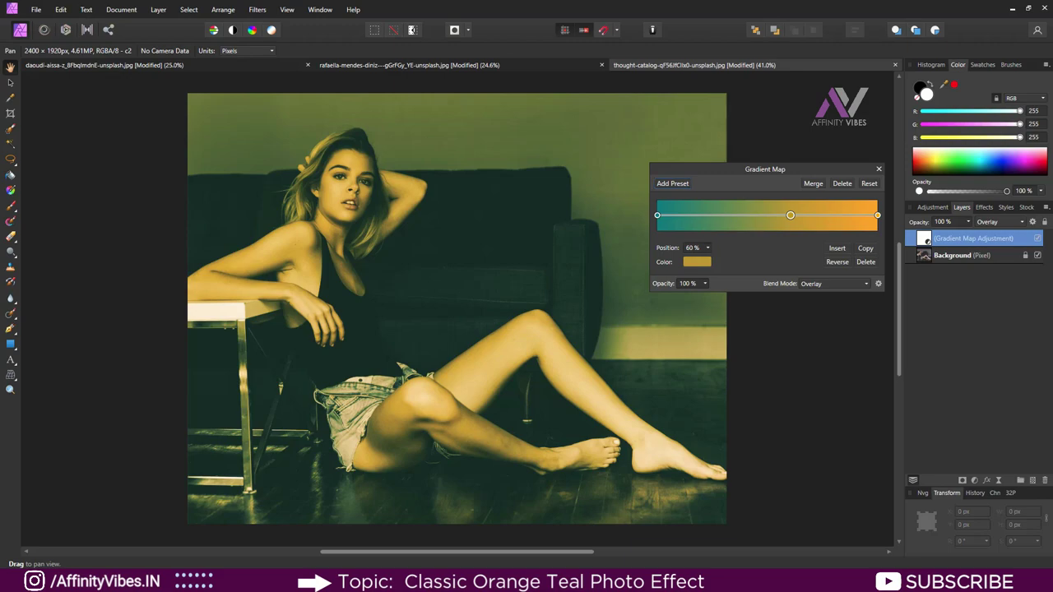
{"action": "mouse_move", "coordinate": [790, 214]}
{"action": "left_mouse_down"}
{"action": "mouse_move", "coordinate": [706, 215]}
{"action": "mouse_move", "coordinate": [789, 214]}
{"action": "left_mouse_up"}
{"action": "left_click", "coordinate": [878, 169]}
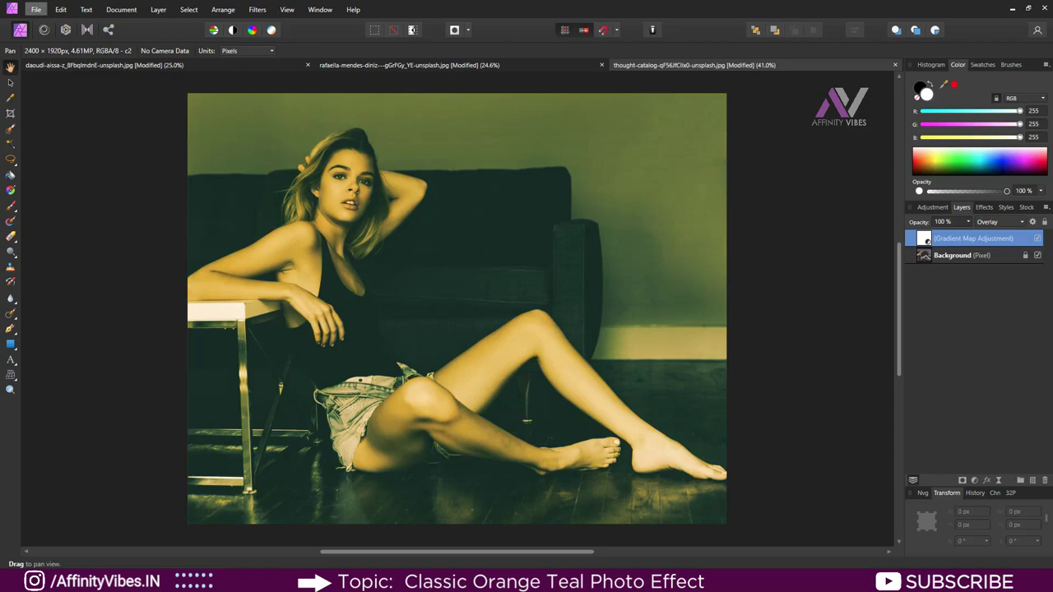
- Open the stock photo of the woman sitting beside stone steps and crop away its lower part to about 1920 × 1958 px
{"action": "left_click", "coordinate": [36, 9]}
{"action": "left_click", "coordinate": [46, 129]}
{"action": "double_click", "coordinate": [376, 193]}
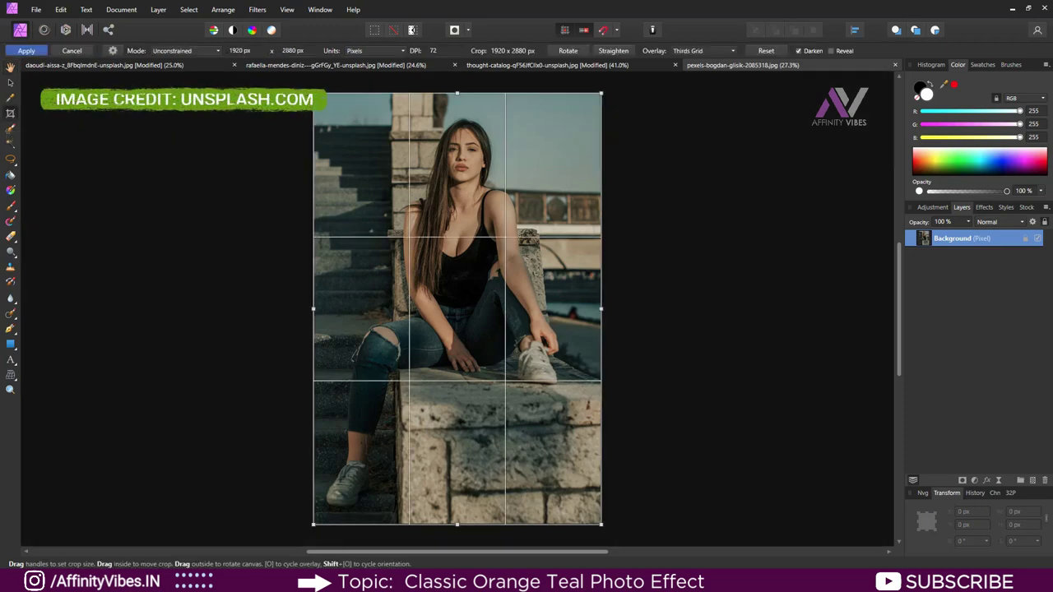
{"action": "key", "text": "c"}
{"action": "left_click_drag", "start_coordinate": [457, 524], "coordinate": [456, 386]}
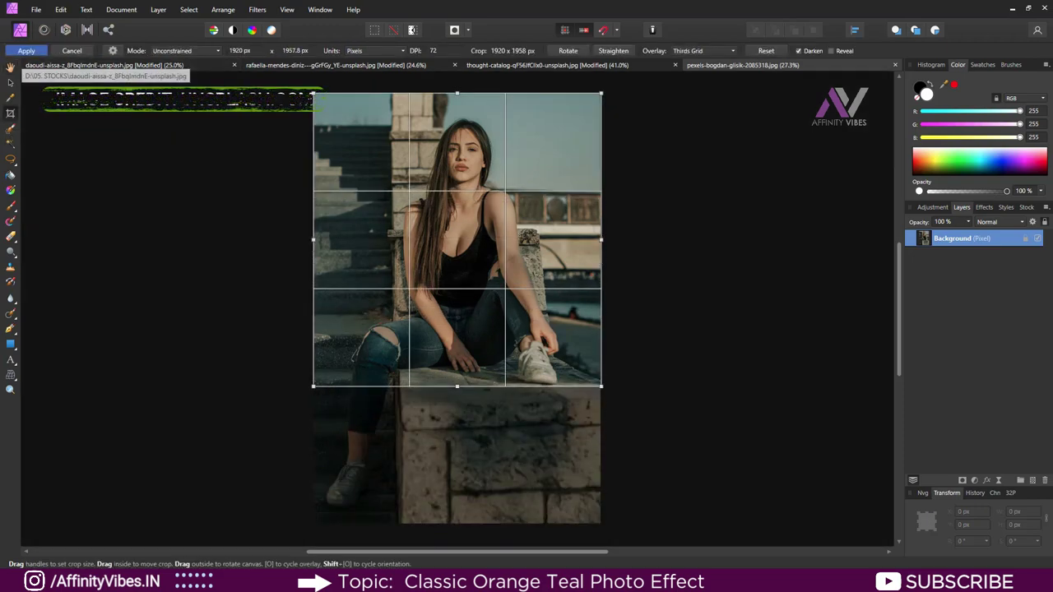
{"action": "left_click", "coordinate": [25, 50]}
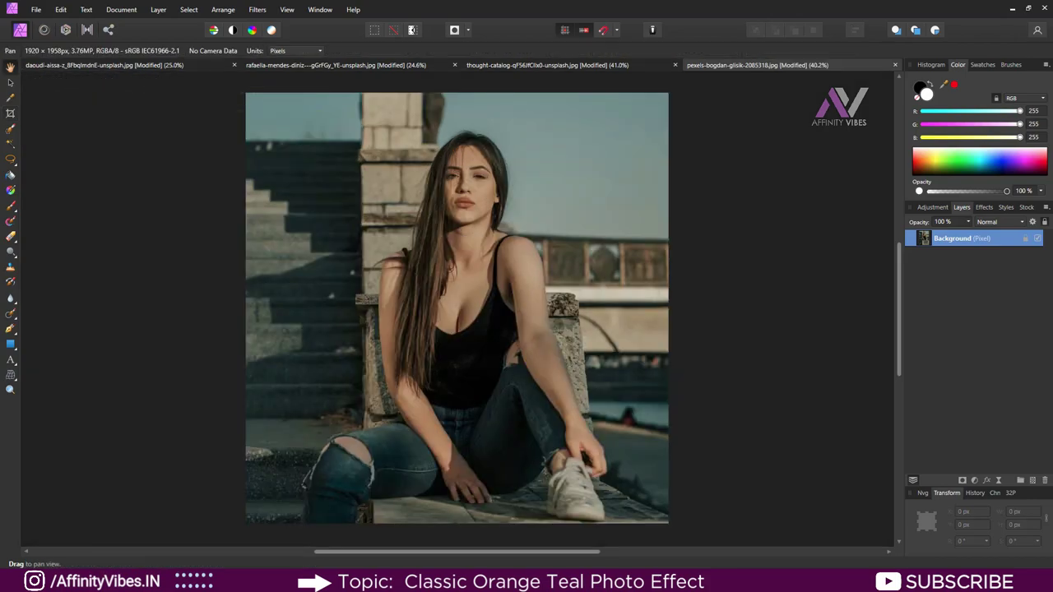
- Look through the already graded photos and paste the copied Gradient Map adjustment into the cropped stone steps photo
{"action": "left_click", "coordinate": [336, 65]}
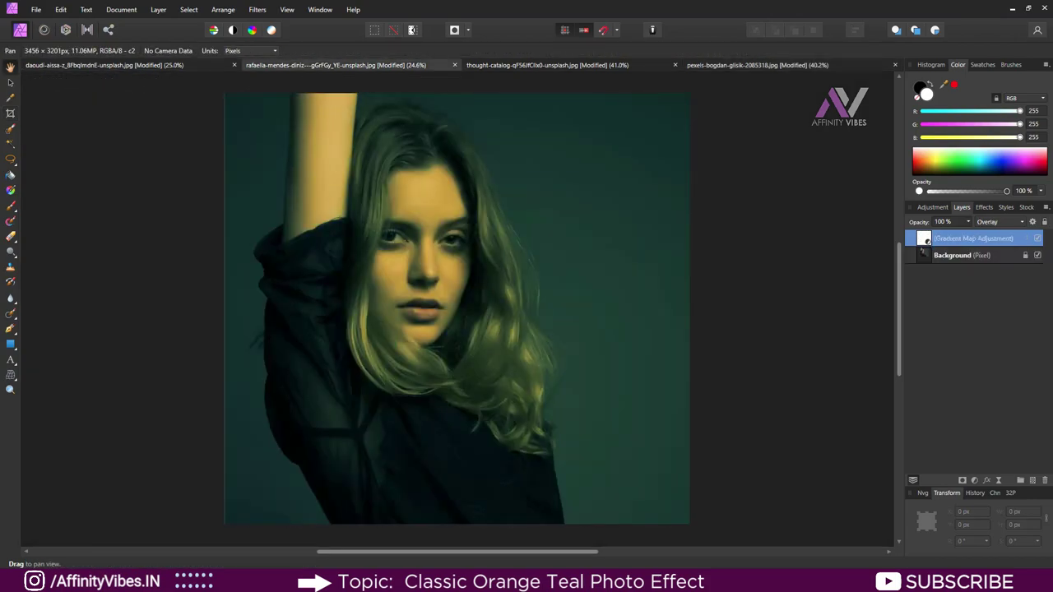
{"action": "left_click", "coordinate": [547, 65]}
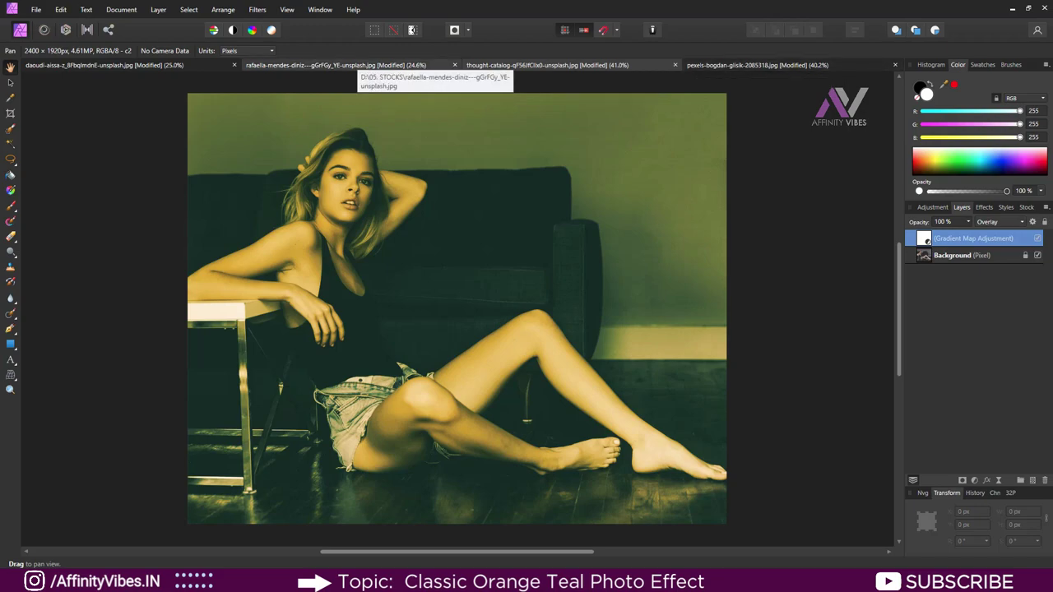
{"action": "left_click", "coordinate": [356, 65]}
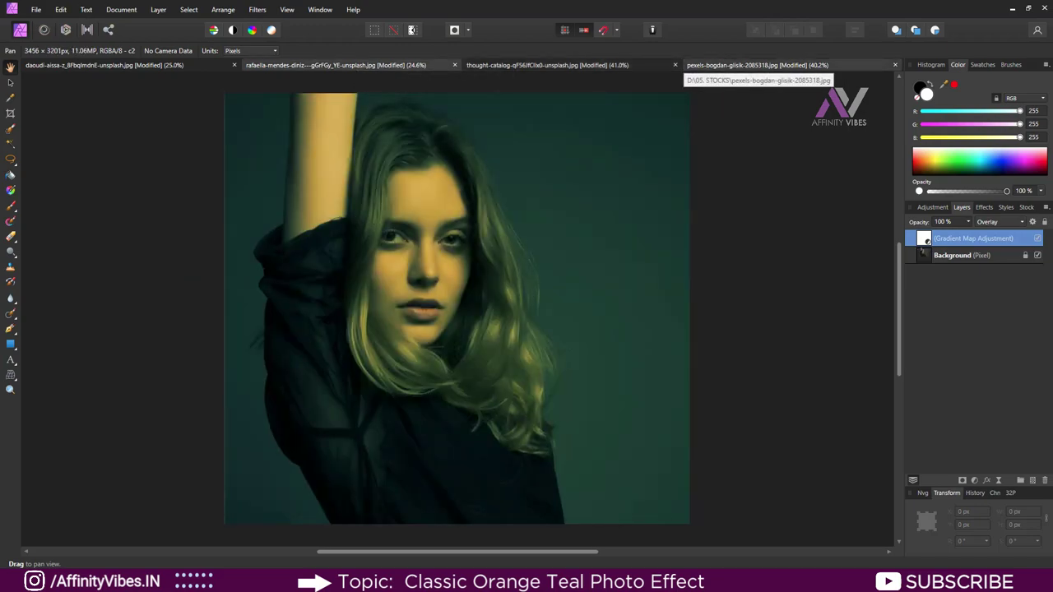
{"action": "left_click", "coordinate": [740, 65]}
{"action": "key", "text": "ctrl+v"}
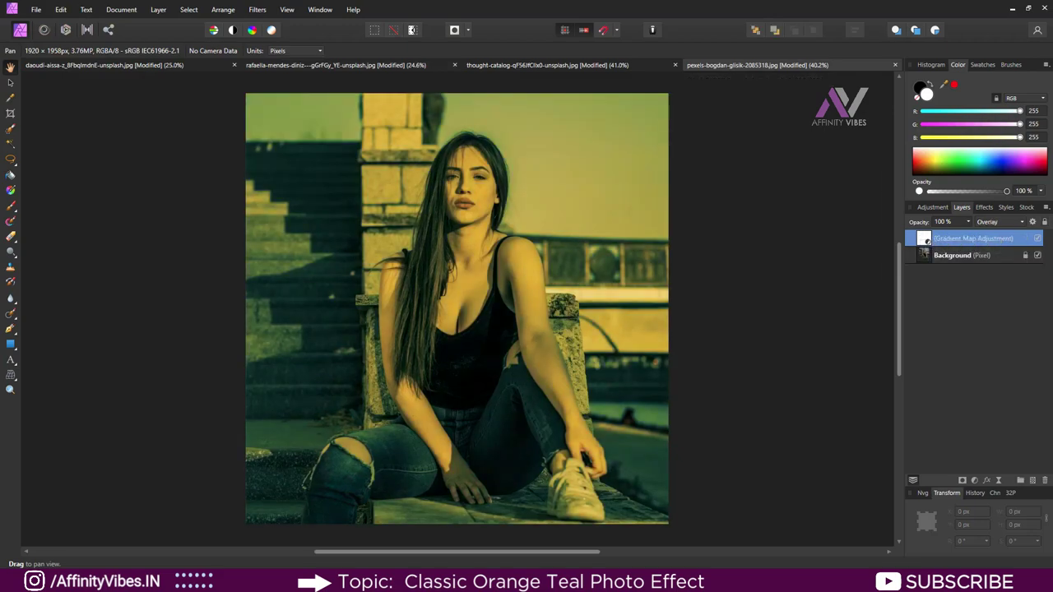
- Lower the opacity of the stone steps photo's Gradient Map adjustment layer to 60%
{"action": "double_click", "coordinate": [924, 239]}
{"action": "left_click", "coordinate": [878, 169]}
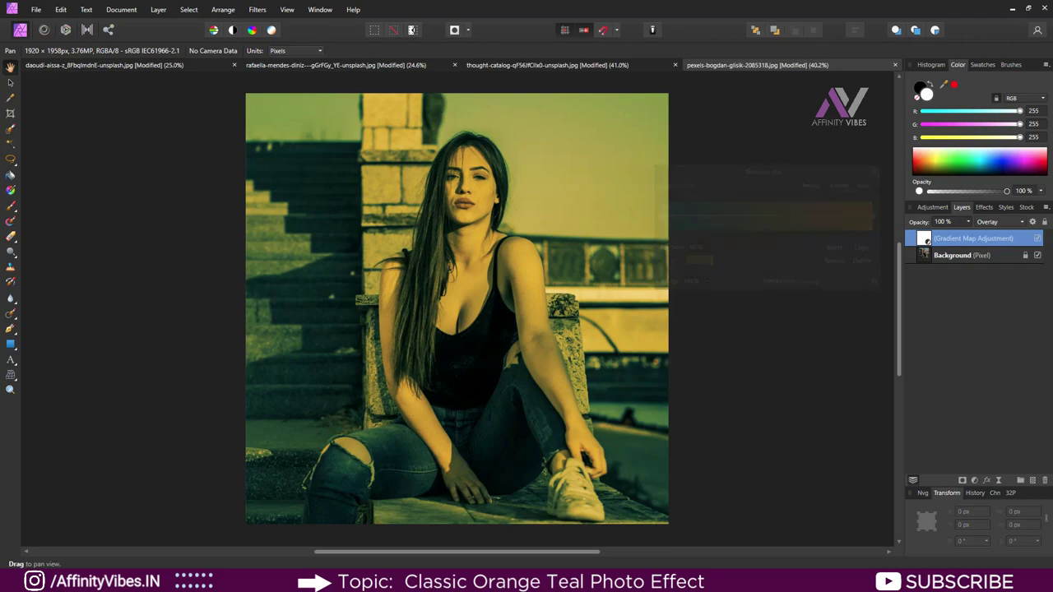
{"action": "left_click", "coordinate": [968, 221]}
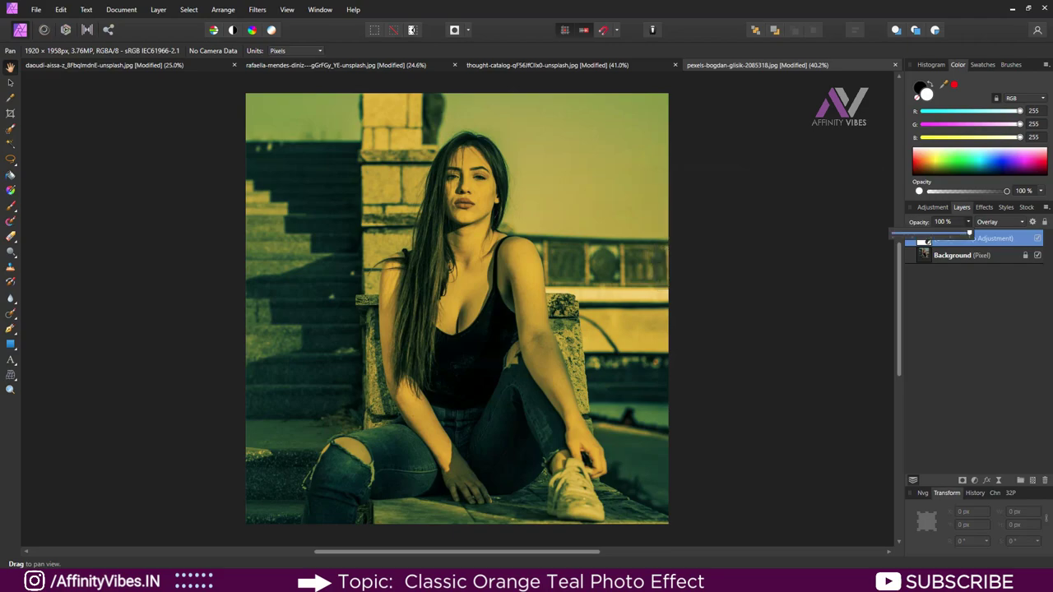
{"action": "left_click_drag", "start_coordinate": [969, 234], "coordinate": [939, 233]}
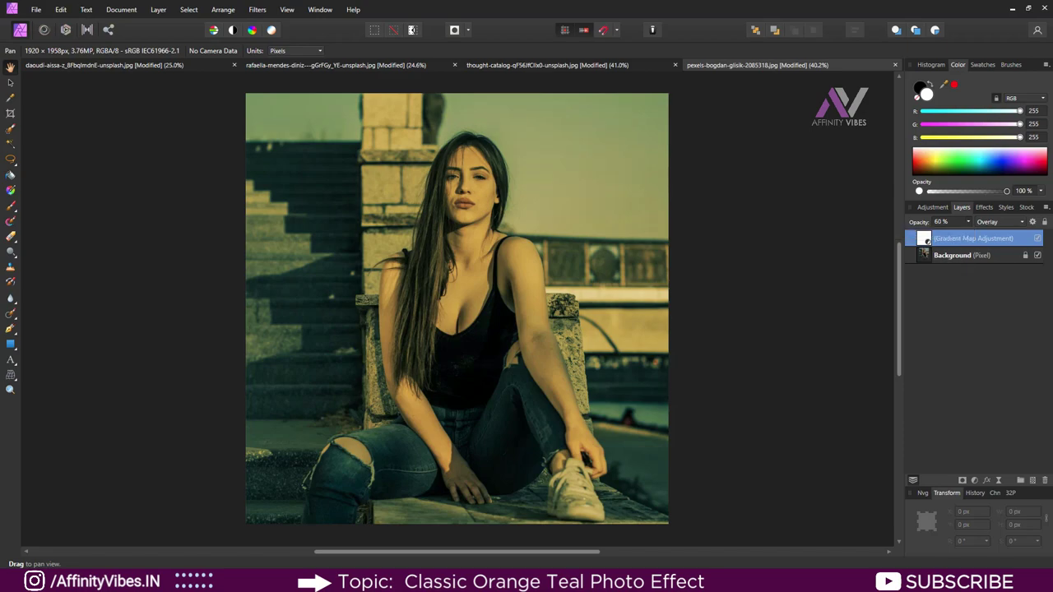
- Move the middle colour stop of the stone steps photo's Gradient Map to 65% and close the adjustment settings
{"action": "double_click", "coordinate": [923, 239]}
{"action": "left_click_drag", "start_coordinate": [744, 169], "coordinate": [672, 169]}
{"action": "mouse_move", "coordinate": [717, 216]}
{"action": "left_mouse_down"}
{"action": "mouse_move", "coordinate": [684, 216]}
{"action": "mouse_move", "coordinate": [726, 215]}
{"action": "left_mouse_up"}
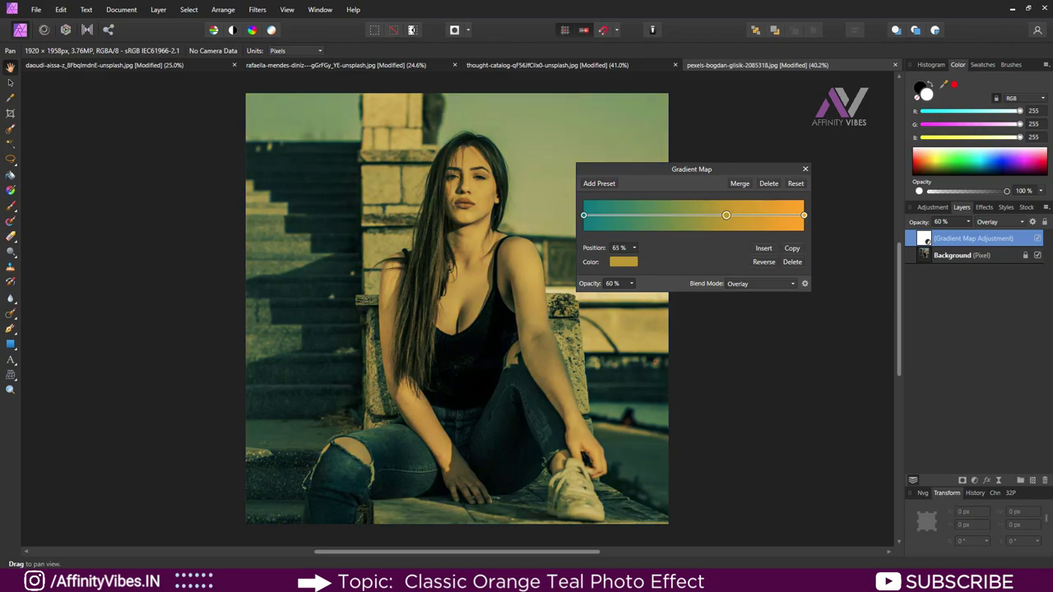
{"action": "left_click", "coordinate": [806, 169]}
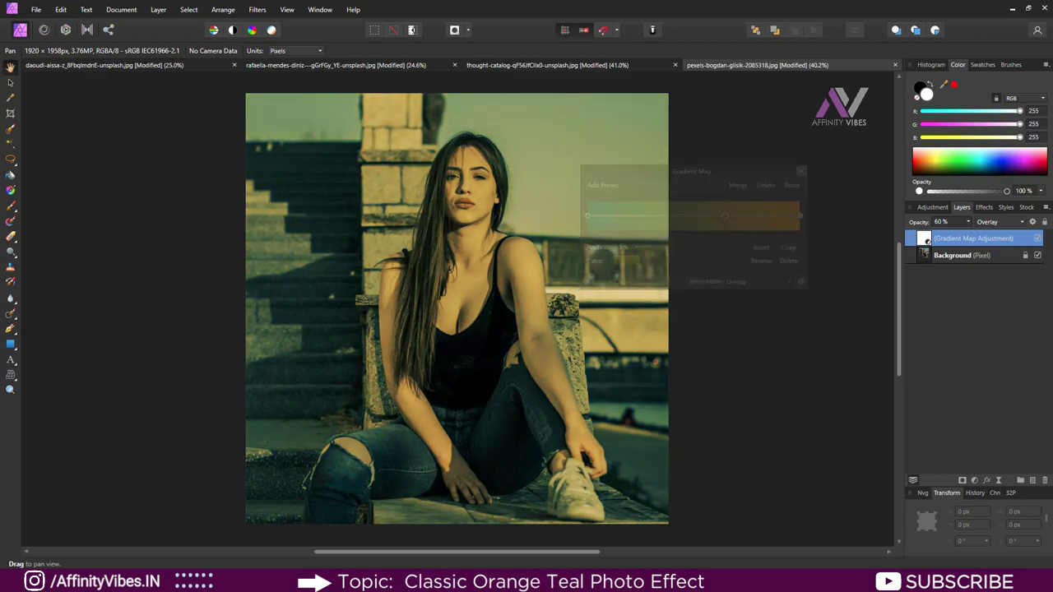
- Open the stock photo of the bearded man against a brick wall and paste the copied Gradient Map adjustment into it
{"action": "left_click", "coordinate": [36, 9]}
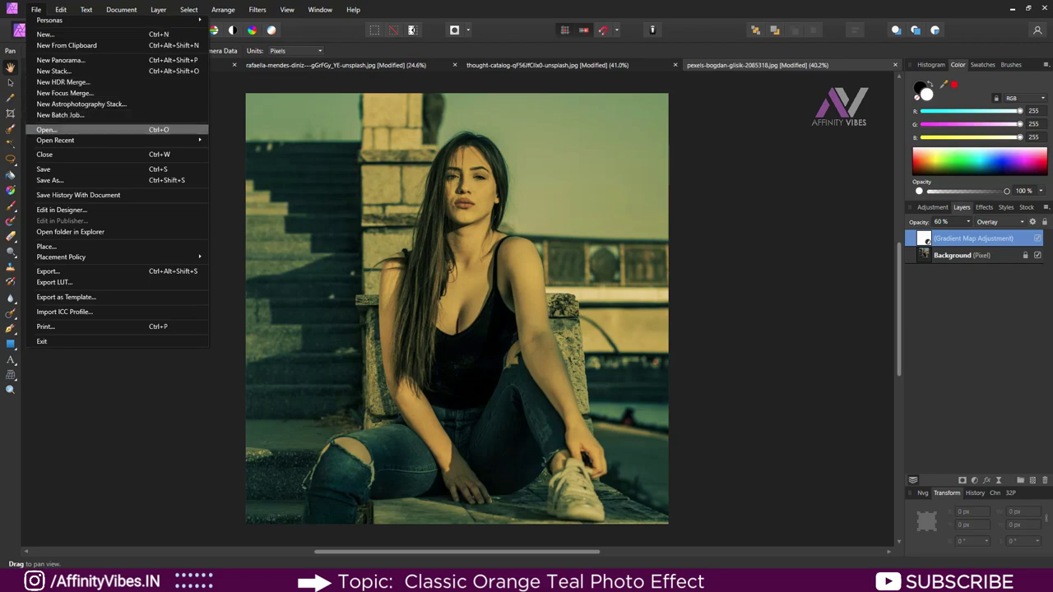
{"action": "left_click", "coordinate": [46, 130]}
{"action": "double_click", "coordinate": [436, 197]}
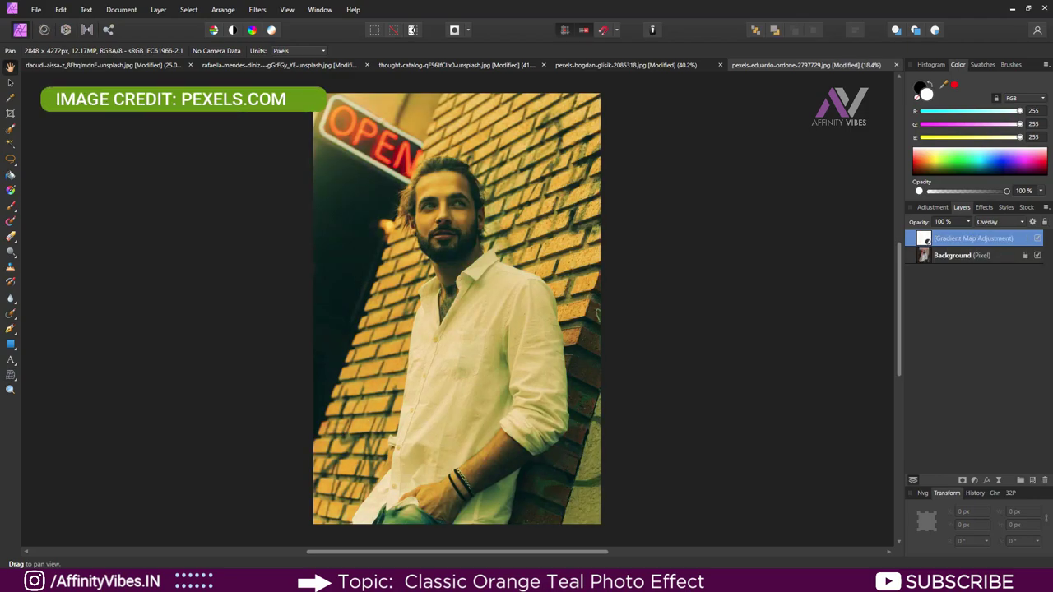
- Shift the middle colour stop of the man's Gradient Map slightly toward orange, and lower the adjustment layer's opacity to 70%
{"action": "double_click", "coordinate": [924, 240]}
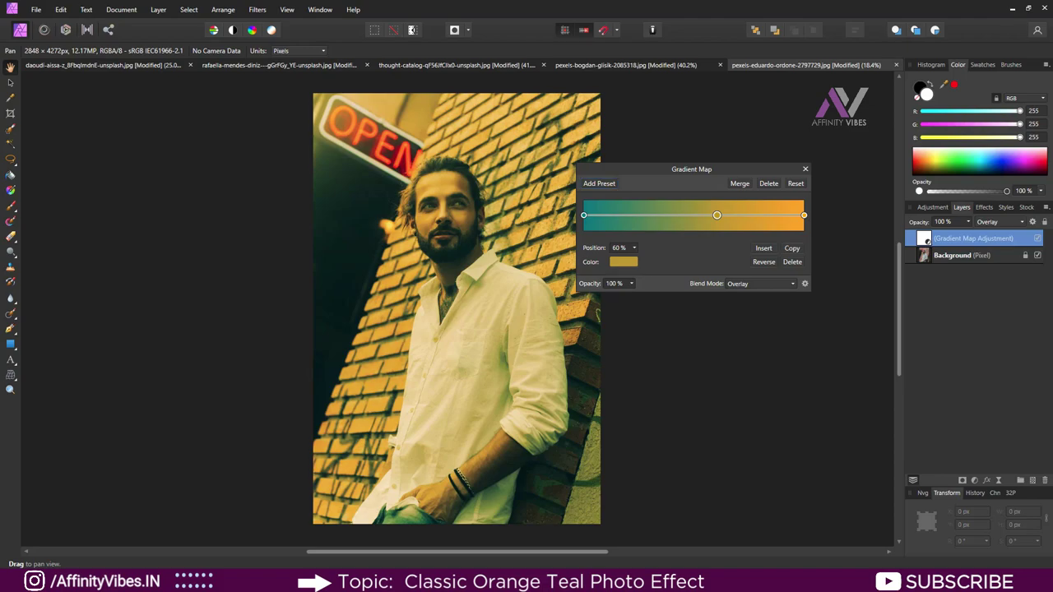
{"action": "mouse_move", "coordinate": [717, 214]}
{"action": "left_mouse_down"}
{"action": "mouse_move", "coordinate": [689, 214]}
{"action": "mouse_move", "coordinate": [731, 214]}
{"action": "left_mouse_up"}
{"action": "left_click", "coordinate": [805, 169]}
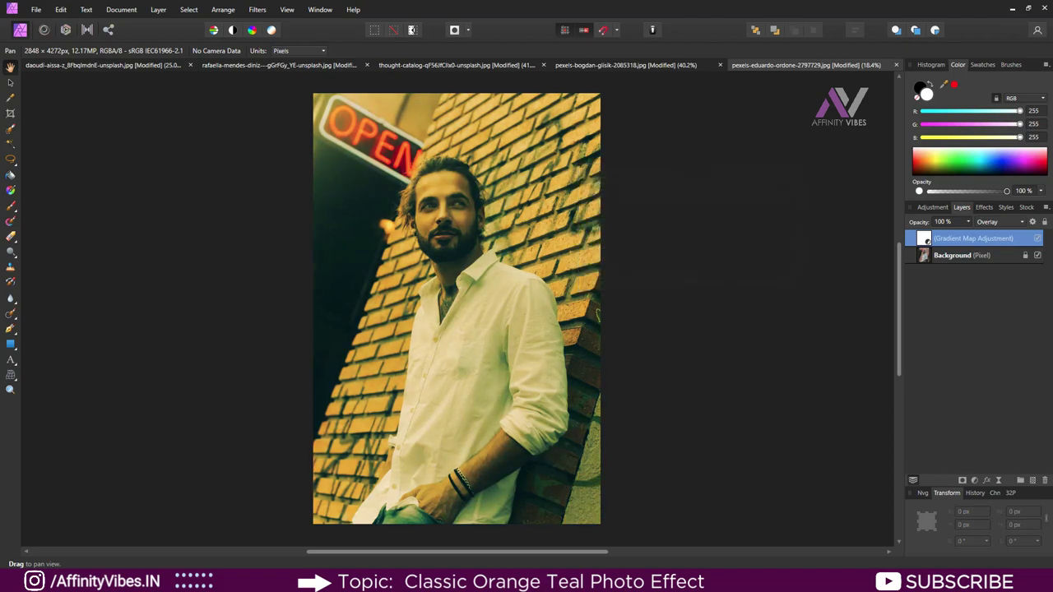
{"action": "left_click", "coordinate": [968, 221]}
{"action": "left_click_drag", "start_coordinate": [974, 234], "coordinate": [943, 234]}
{"action": "key", "text": "ctrl+="}
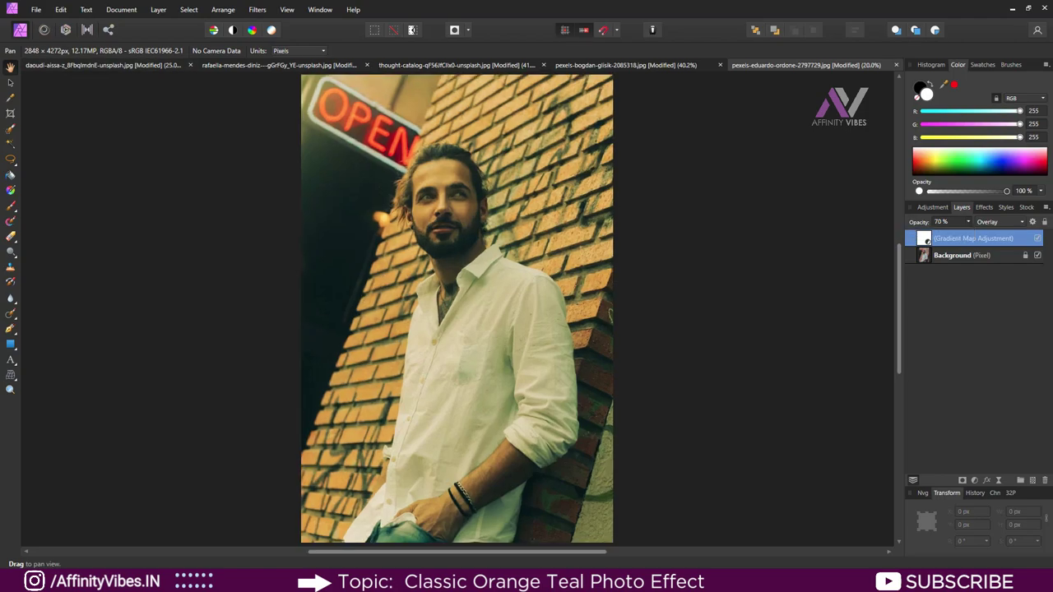
- Inspect the orange and teal effect on the bearded man's photo and compare it with the stone steps and sofa photos
{"action": "key", "text": "ctrl+plus"}
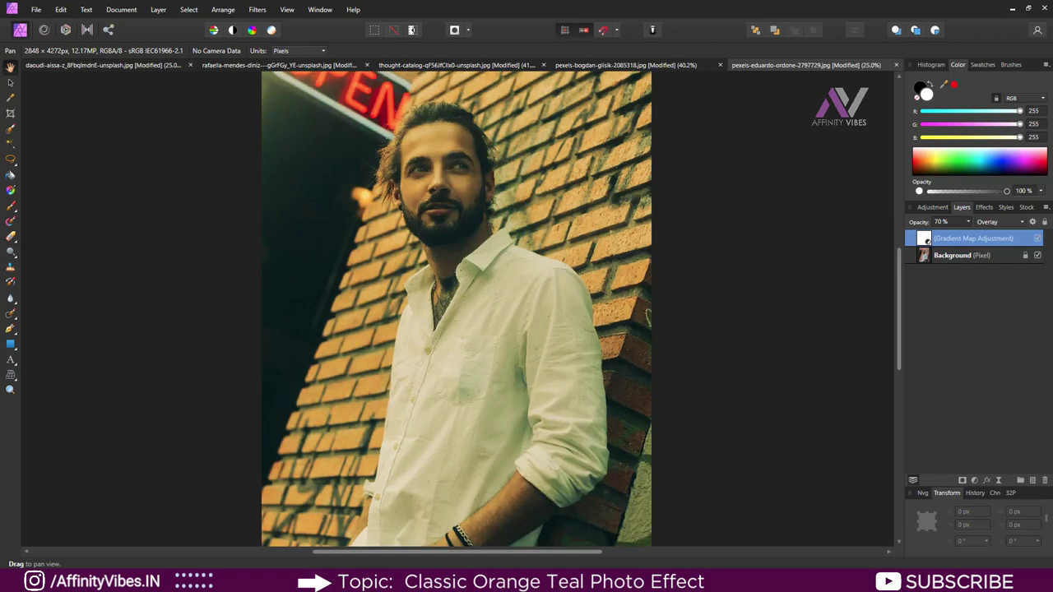
{"action": "scroll", "coordinate": [457, 310], "scroll_direction": "up", "scroll_amount": 2}
{"action": "key", "text": "ctrl+0"}
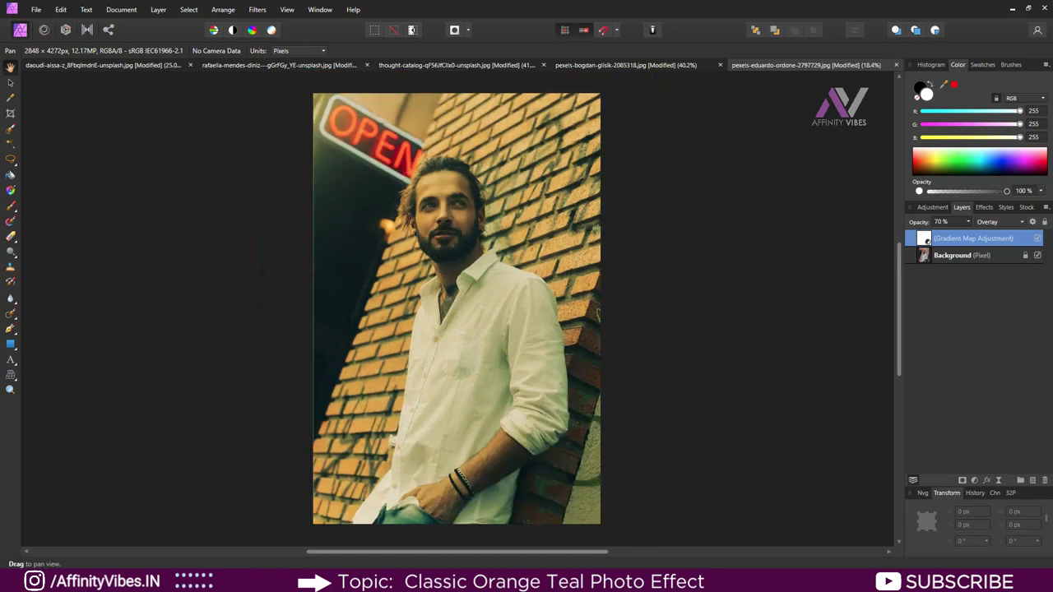
{"action": "key", "text": "ctrl+plus"}
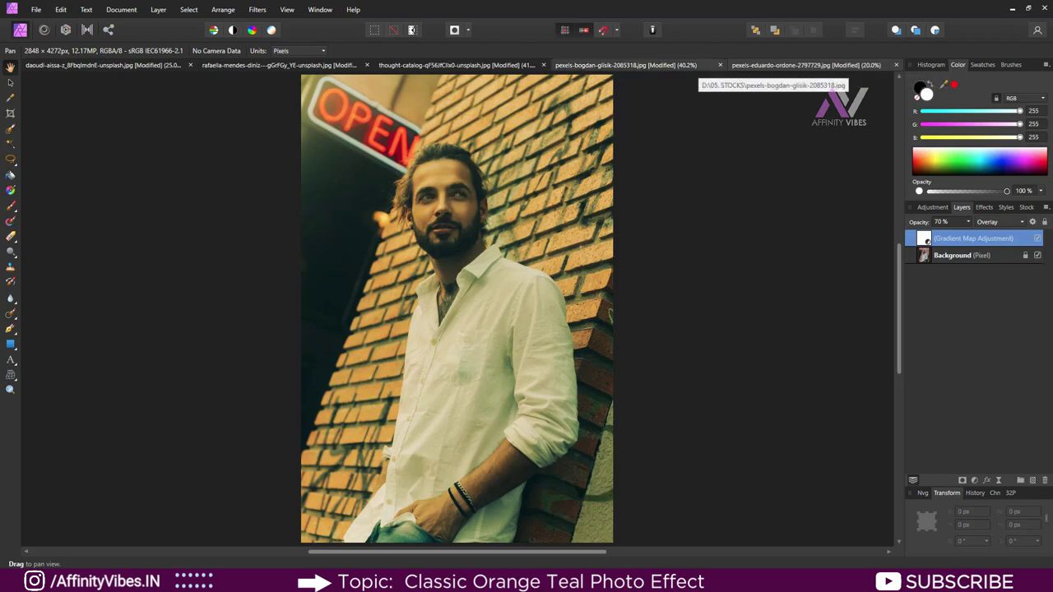
{"action": "left_click", "coordinate": [695, 66]}
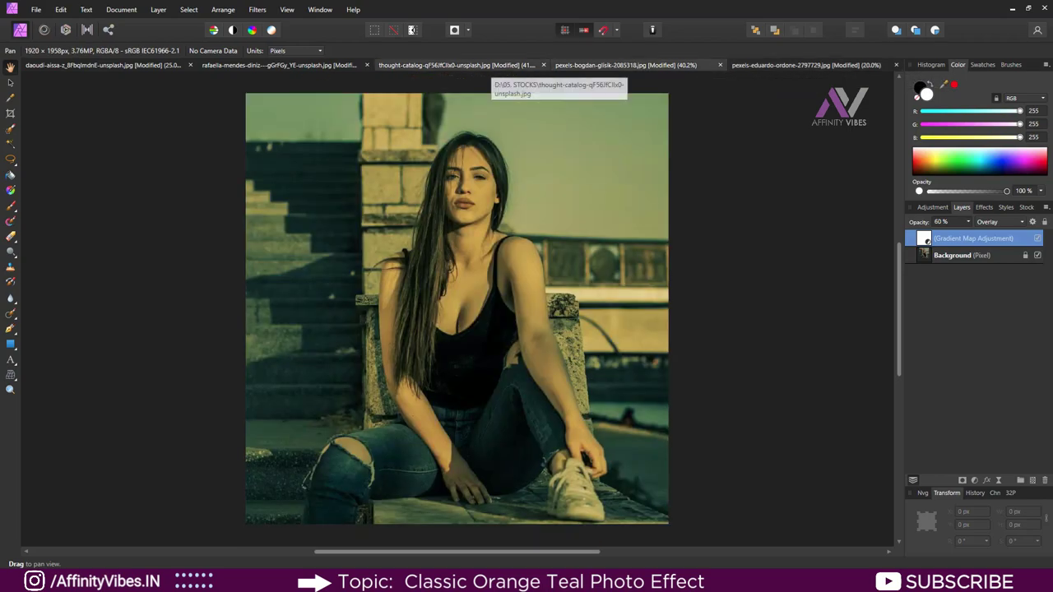
{"action": "left_click", "coordinate": [485, 66]}
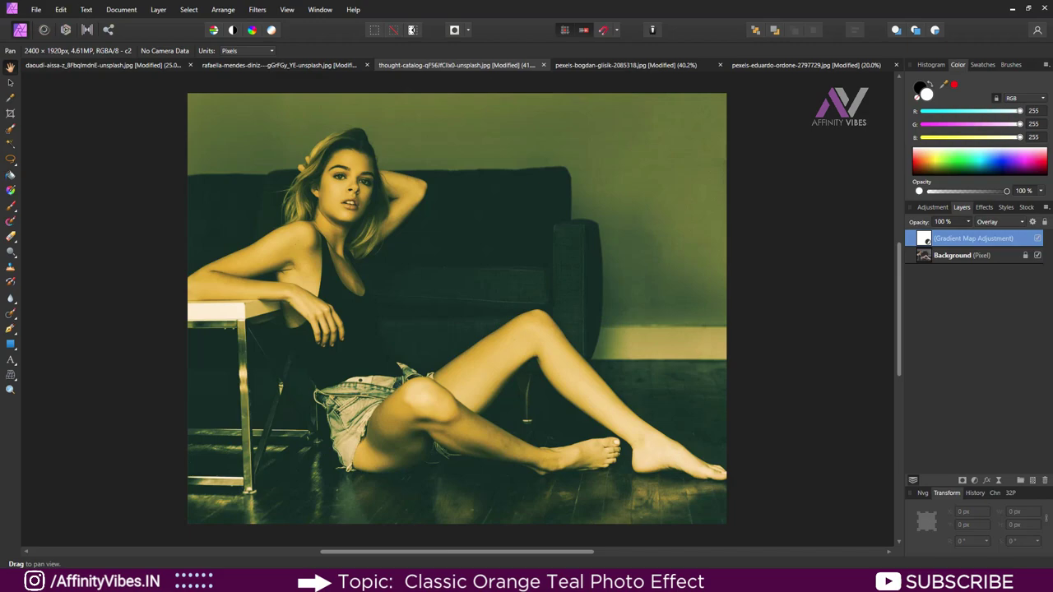
{"action": "left_click", "coordinate": [778, 65]}
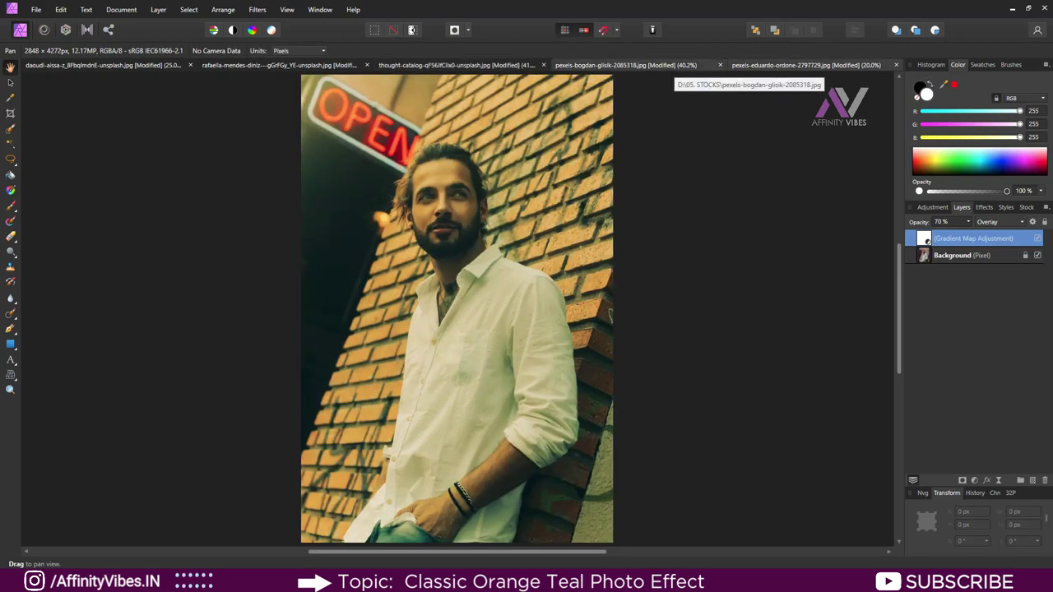
{"action": "left_click", "coordinate": [671, 66]}
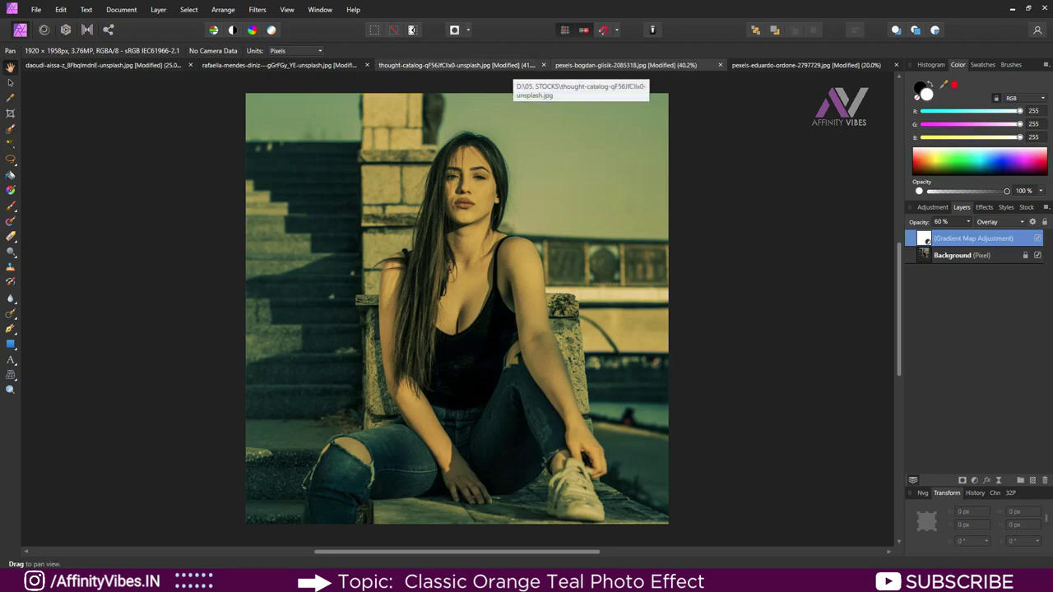
- Lower the opacity of the Gradient Map adjustment layer to 70% in the photo of the woman beside the sofa
{"action": "left_click", "coordinate": [510, 66]}
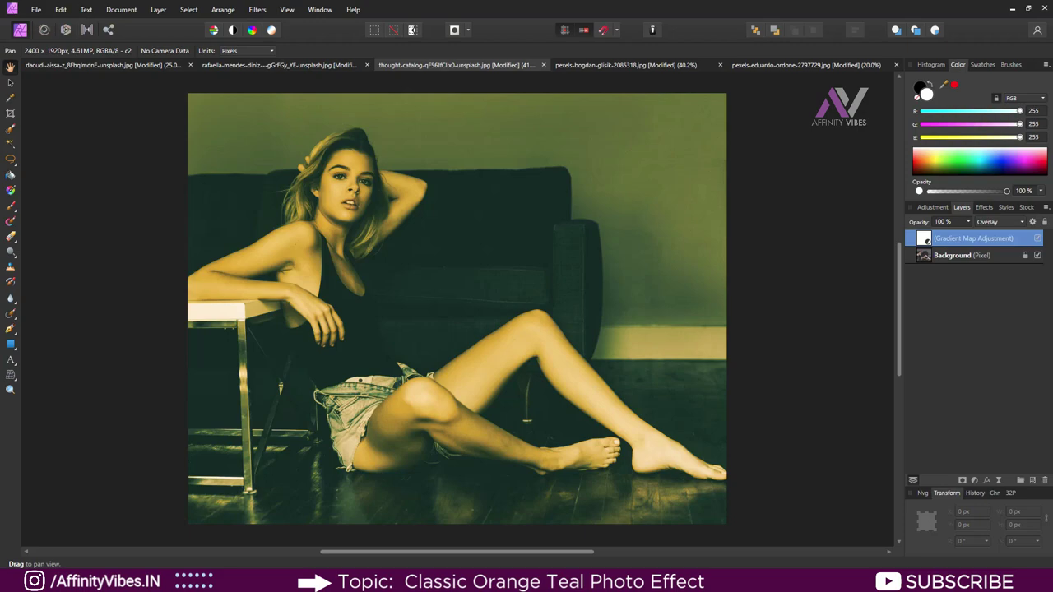
{"action": "left_click", "coordinate": [969, 222]}
{"action": "left_click_drag", "start_coordinate": [969, 234], "coordinate": [946, 234]}
- Lower the Gradient Map layer's opacity to 75% in the portrait of the woman with a raised arm, and compare before and after
{"action": "left_click", "coordinate": [280, 65]}
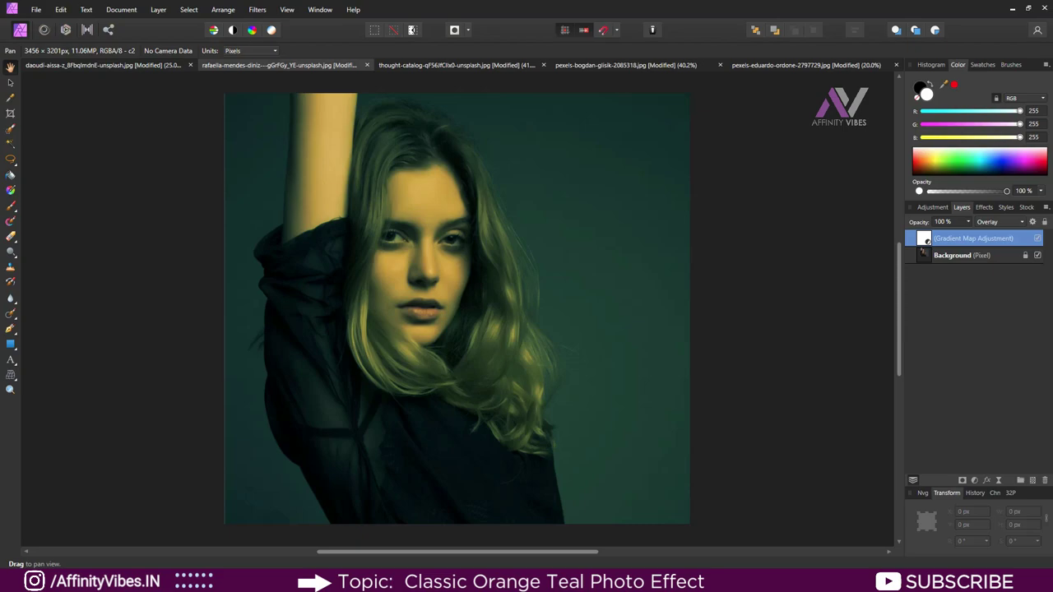
{"action": "left_click", "coordinate": [968, 222]}
{"action": "left_click_drag", "start_coordinate": [969, 233], "coordinate": [950, 232]}
{"action": "left_click", "coordinate": [1038, 238]}
{"action": "left_click", "coordinate": [1037, 237]}
{"action": "key", "text": "ctrl+0"}
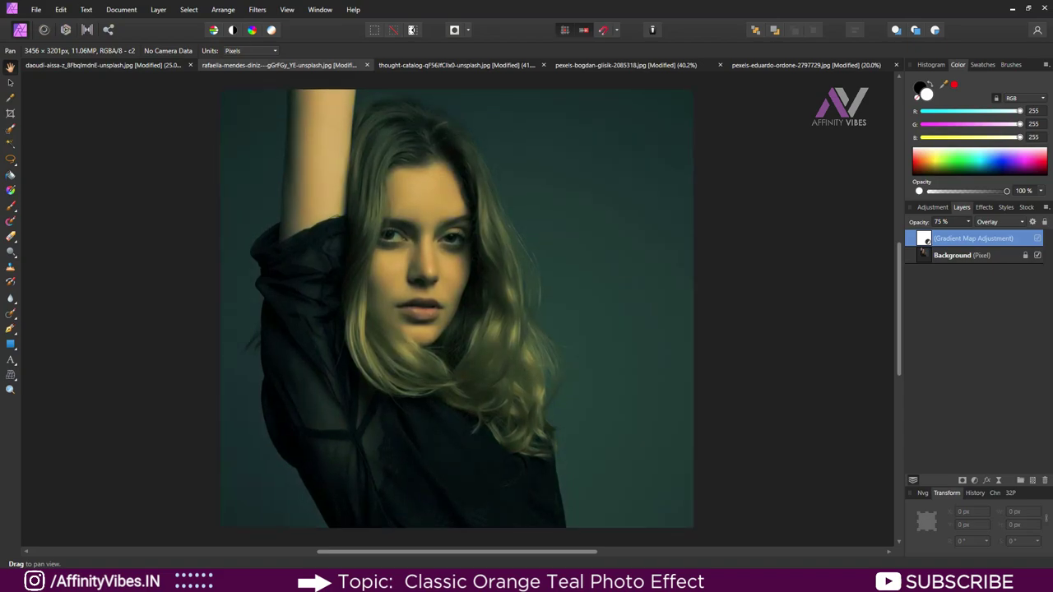
{"action": "left_click", "coordinate": [1037, 238]}
{"action": "left_click", "coordinate": [1037, 237]}
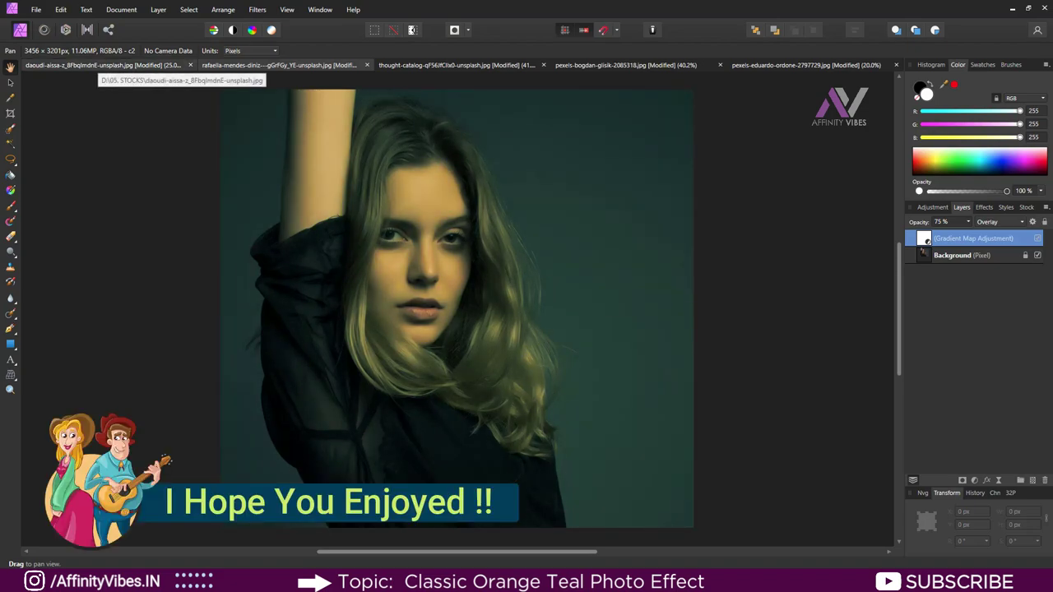
- Lower the opacity of the Gradient Map adjustment layer to 75% in the photo of the woman drinking from a glass
{"action": "left_click", "coordinate": [99, 65]}
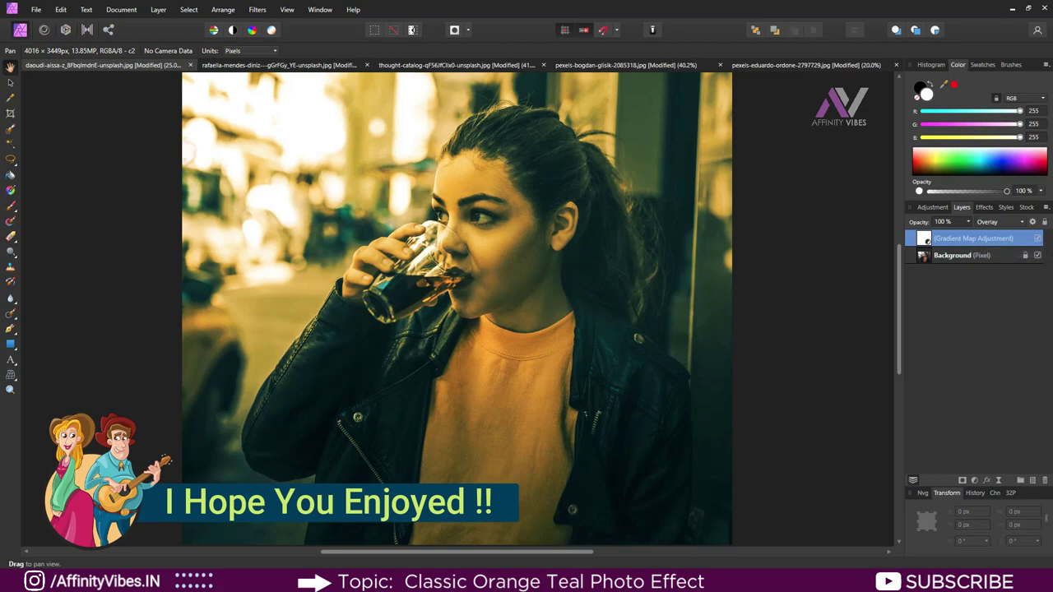
{"action": "left_click", "coordinate": [968, 221]}
{"action": "key", "text": "Escape"}
- Review the finished orange and teal effect across all five open photos, ending on the woman drinking from a glass
{"action": "left_click", "coordinate": [276, 65]}
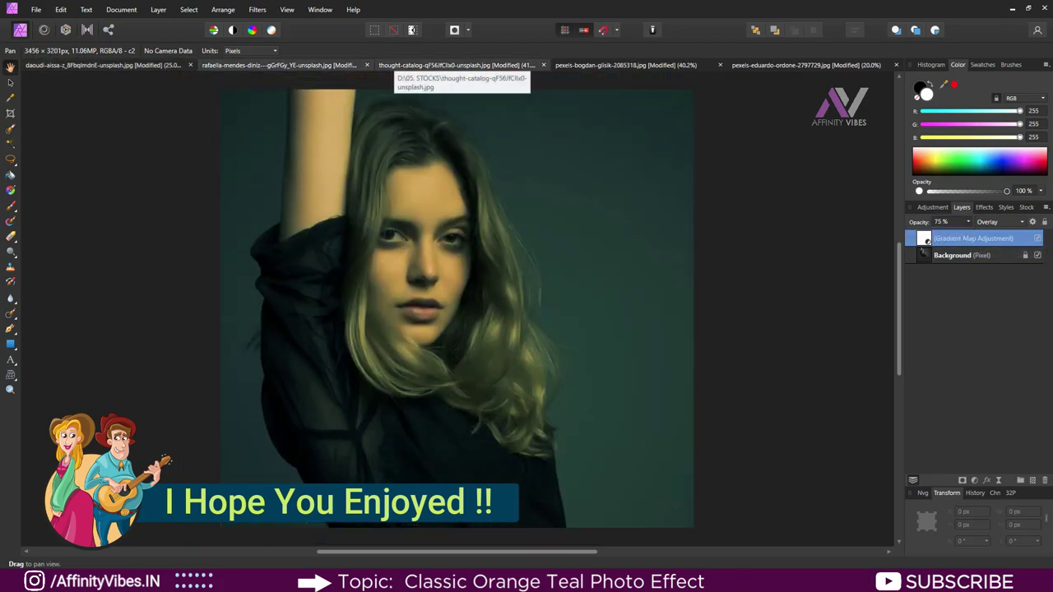
{"action": "left_click", "coordinate": [457, 65]}
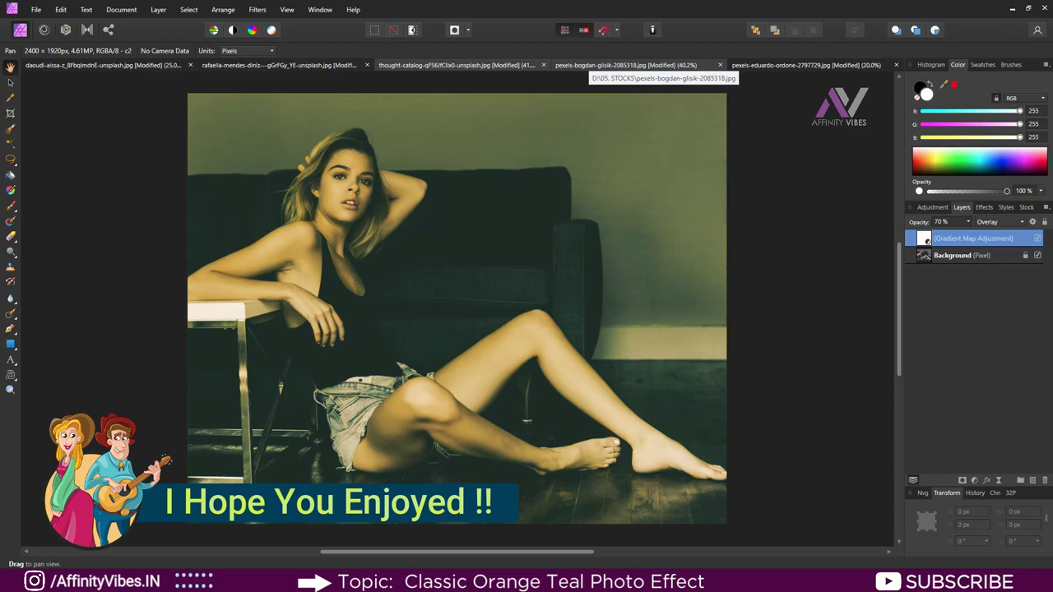
{"action": "left_click", "coordinate": [589, 65]}
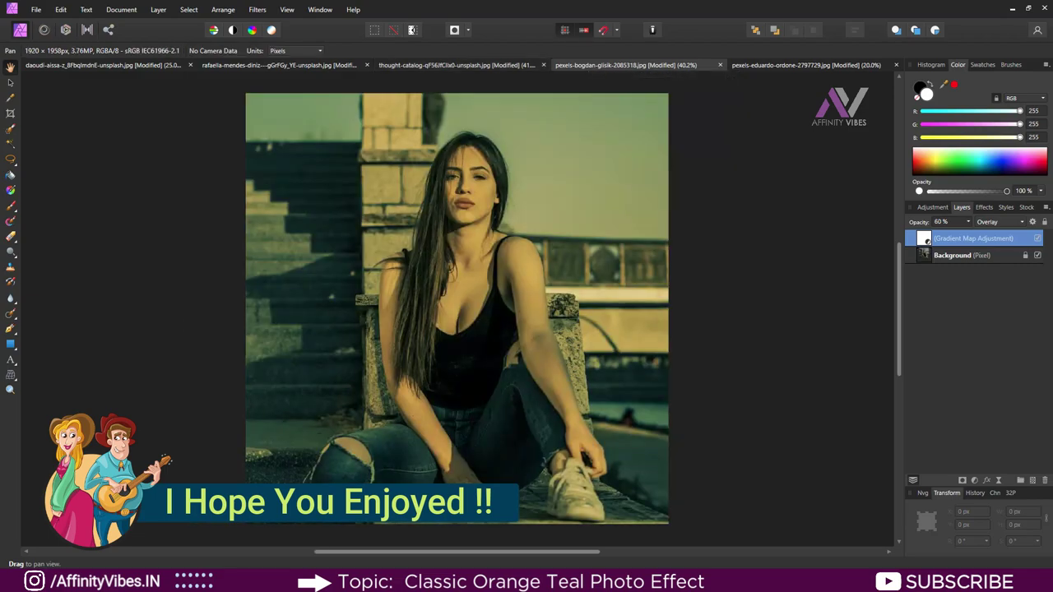
{"action": "left_click", "coordinate": [765, 65]}
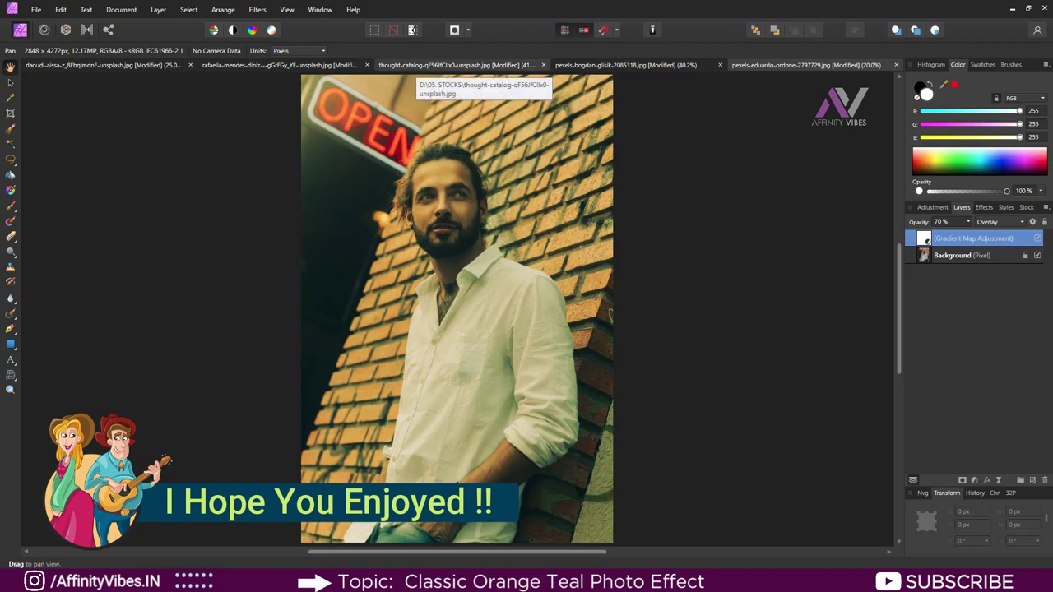
{"action": "left_click", "coordinate": [456, 65]}
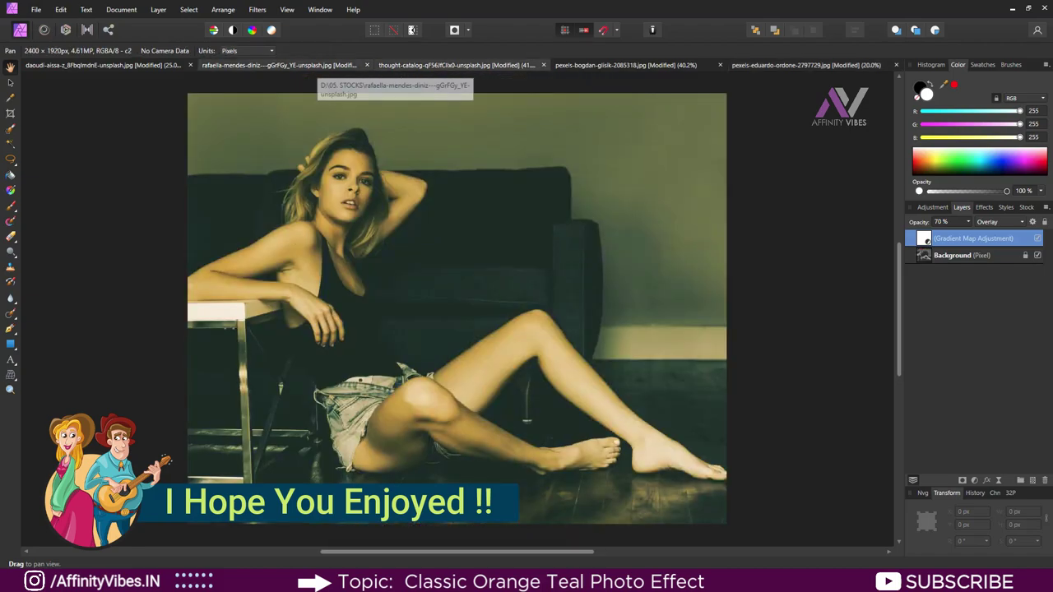
{"action": "left_click", "coordinate": [312, 65]}
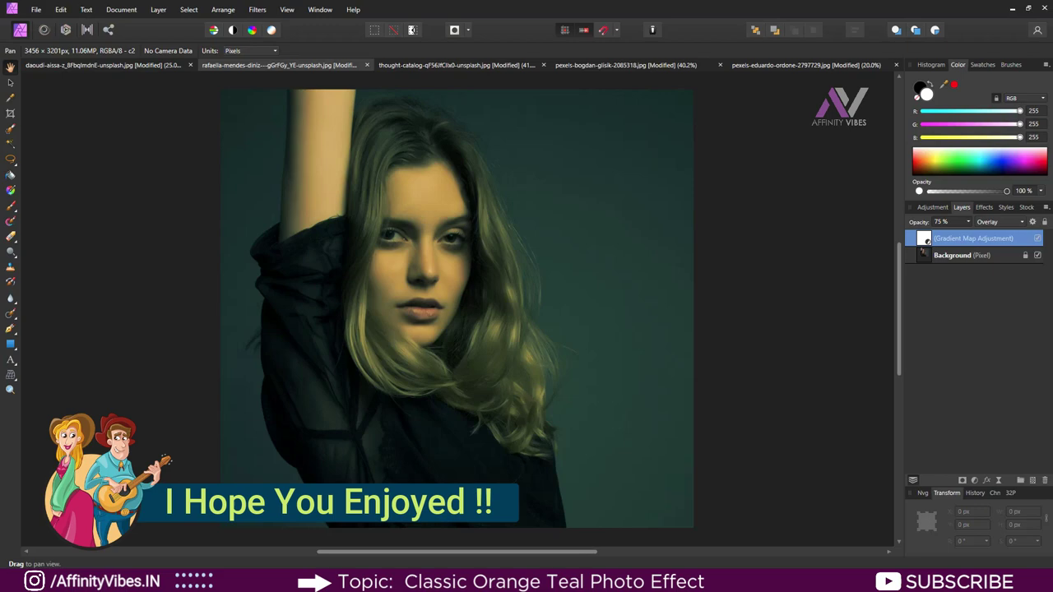
{"action": "left_click", "coordinate": [123, 65]}
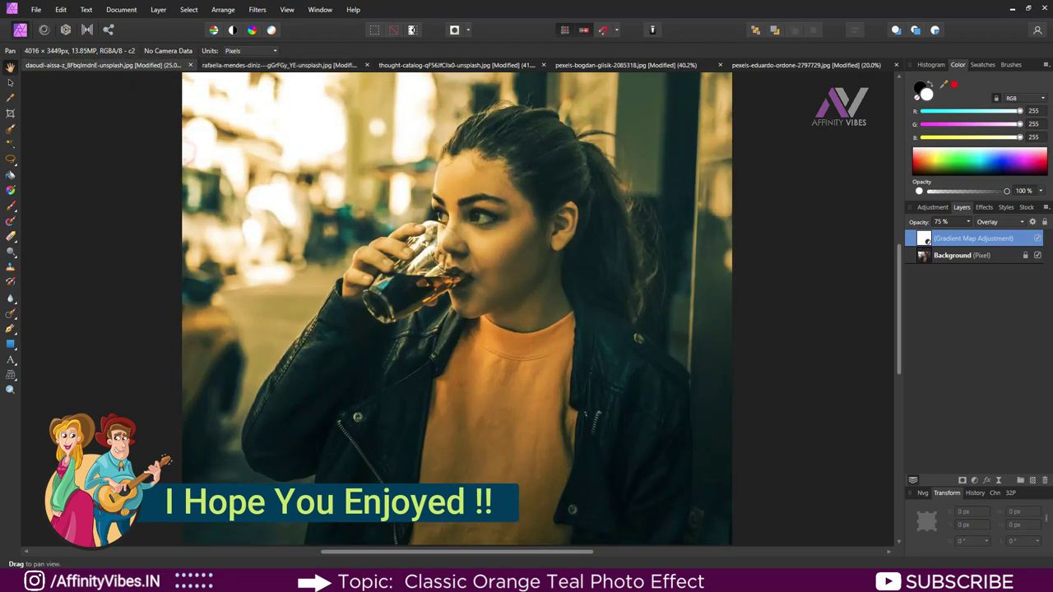
{"action": "left_click", "coordinate": [456, 65]}
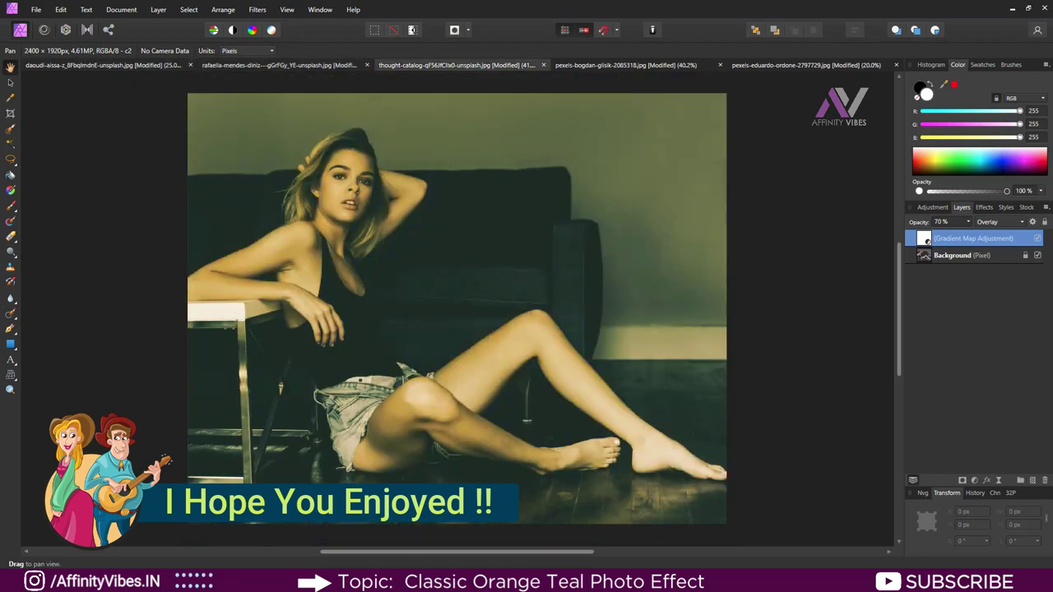
{"action": "left_click", "coordinate": [341, 65]}
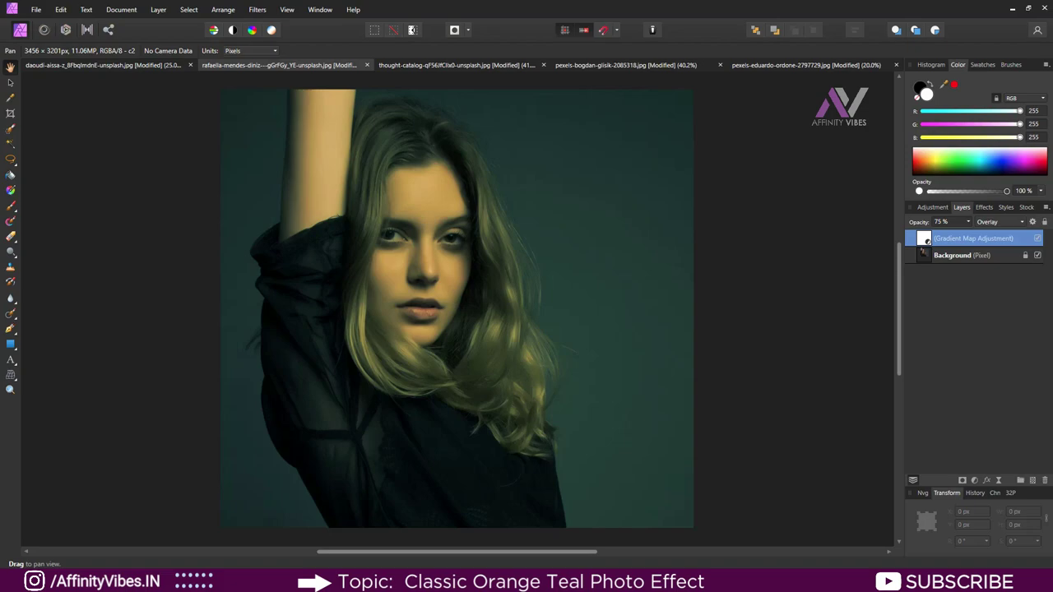
{"action": "left_click", "coordinate": [103, 65]}
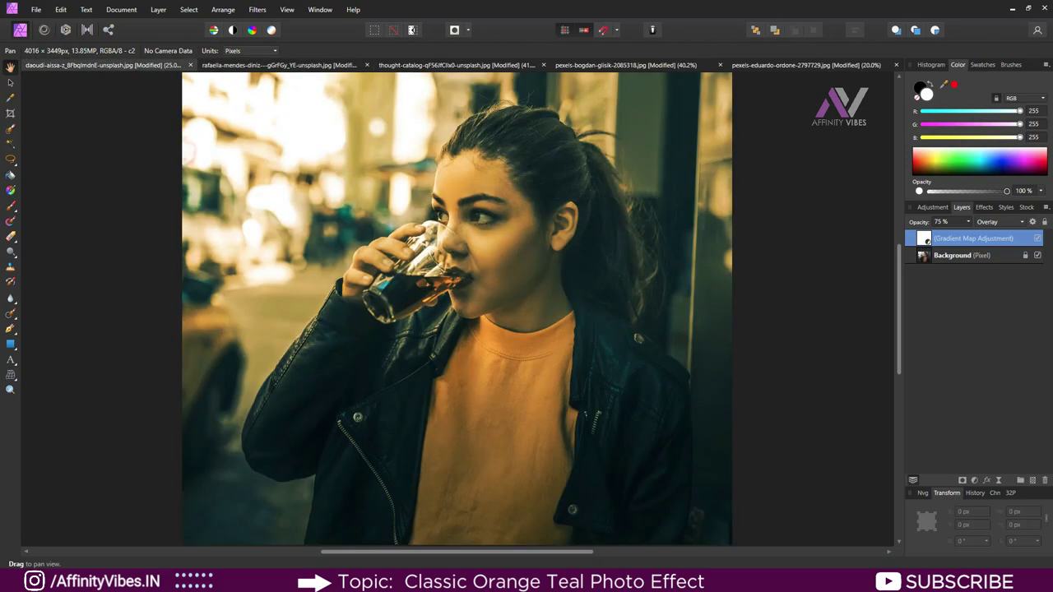